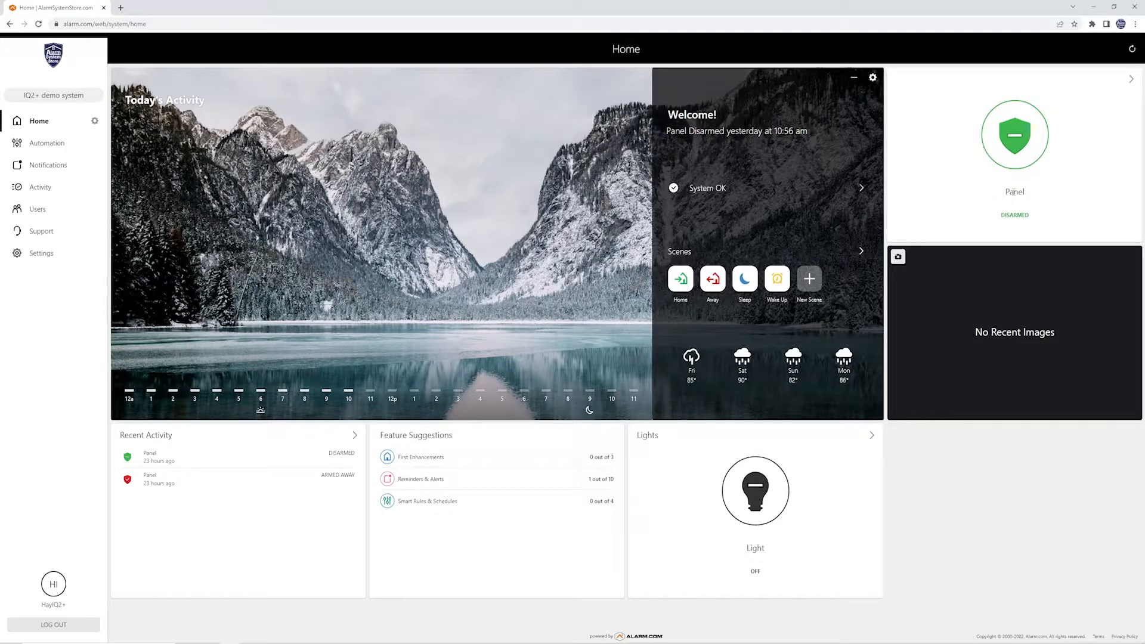
Open the panel's arming options, toggle No Entry Delay on and off, and try arming Stay.
left_click(1013, 138)
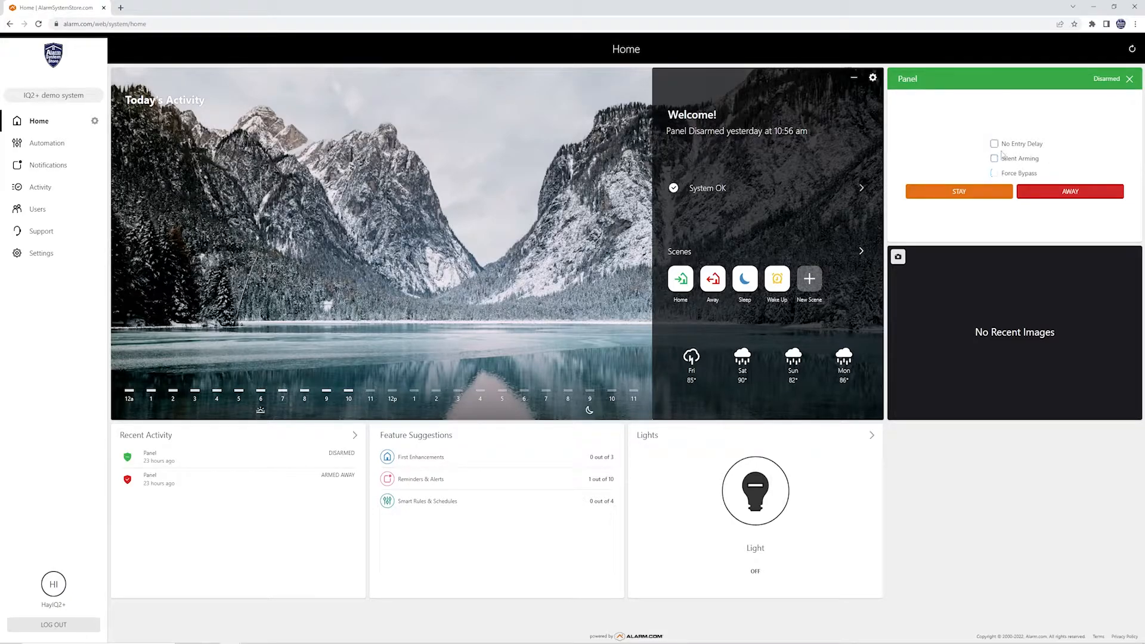
left_click(994, 147)
left_click(994, 145)
left_click(956, 191)
Close the Panel card's arming options, reopen them from the shield, and close them again.
left_click(1130, 80)
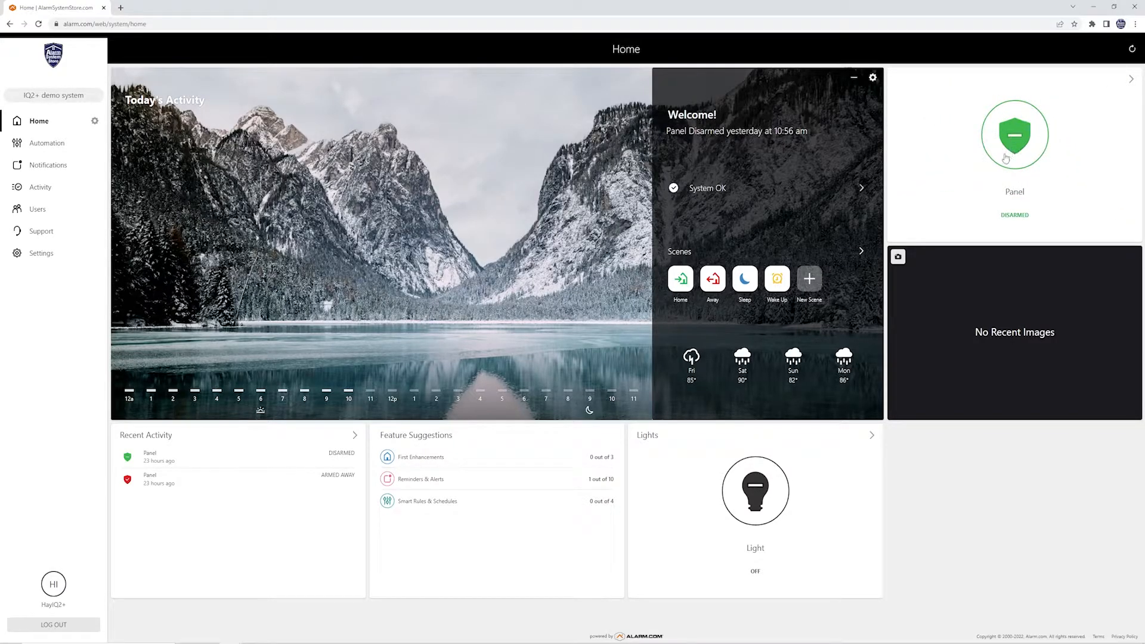
left_click(1026, 137)
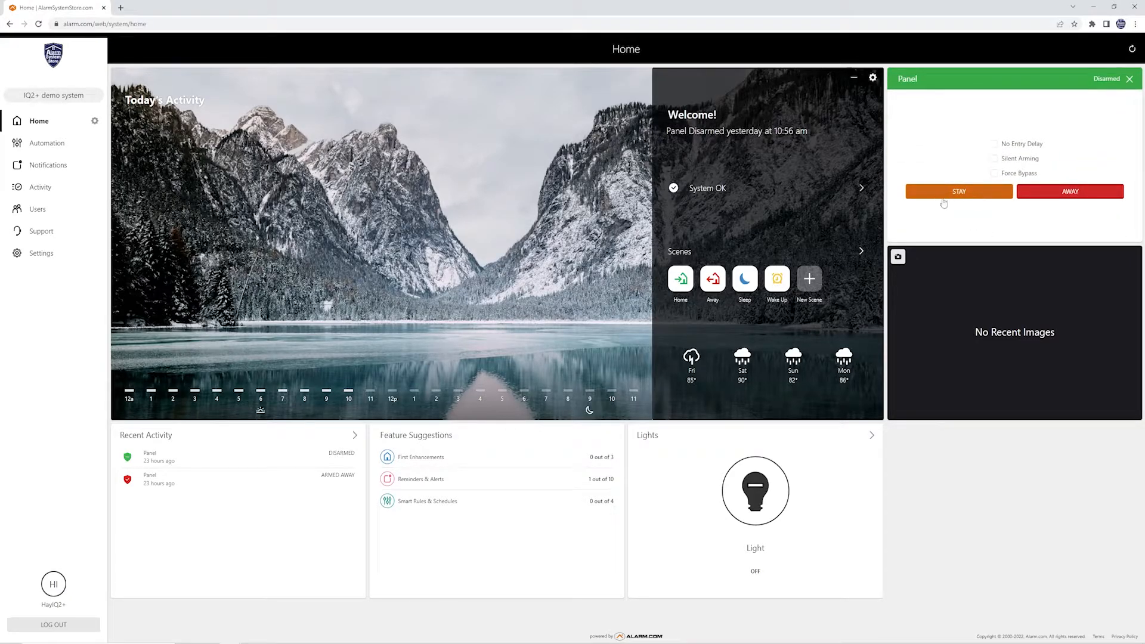
left_click(1129, 80)
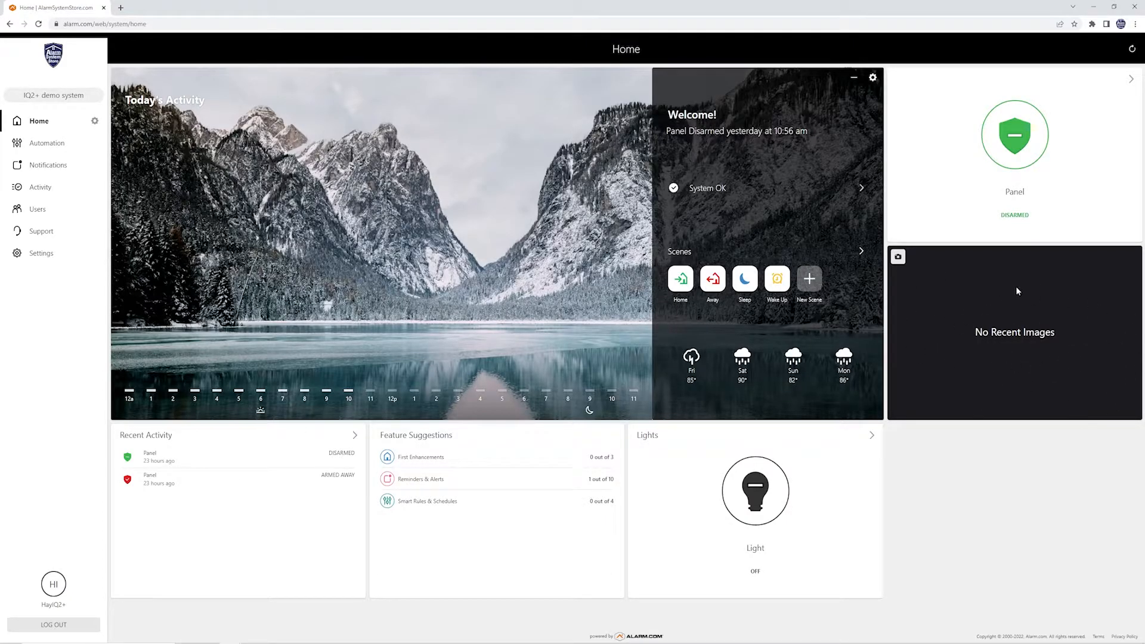
left_click(948, 264)
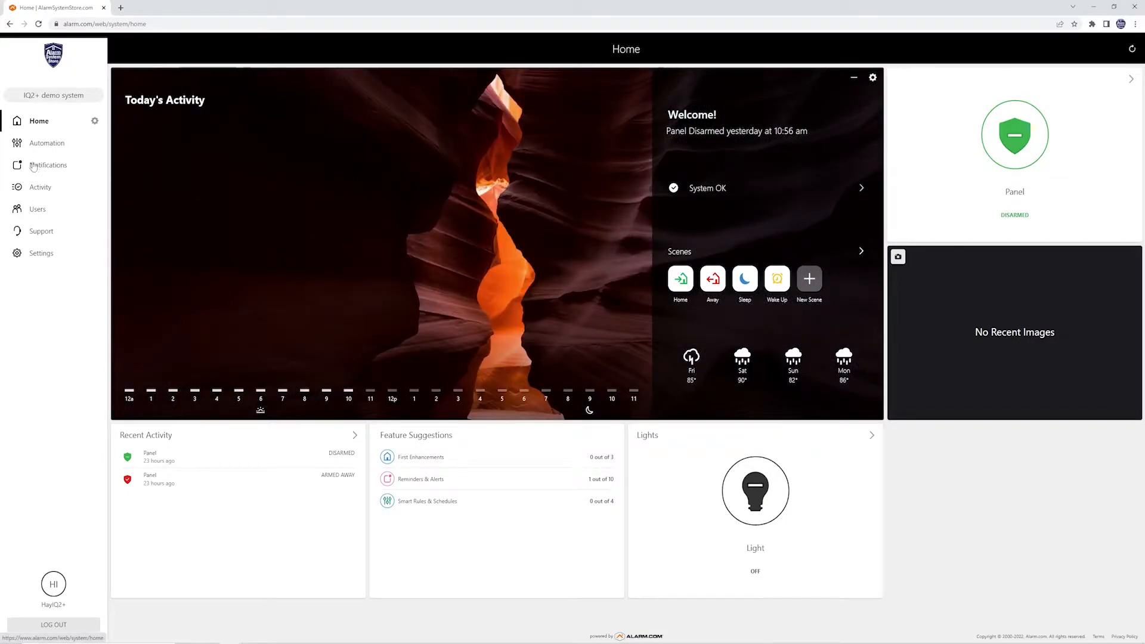
Go to the Notifications page from the left sidebar.
left_click(45, 167)
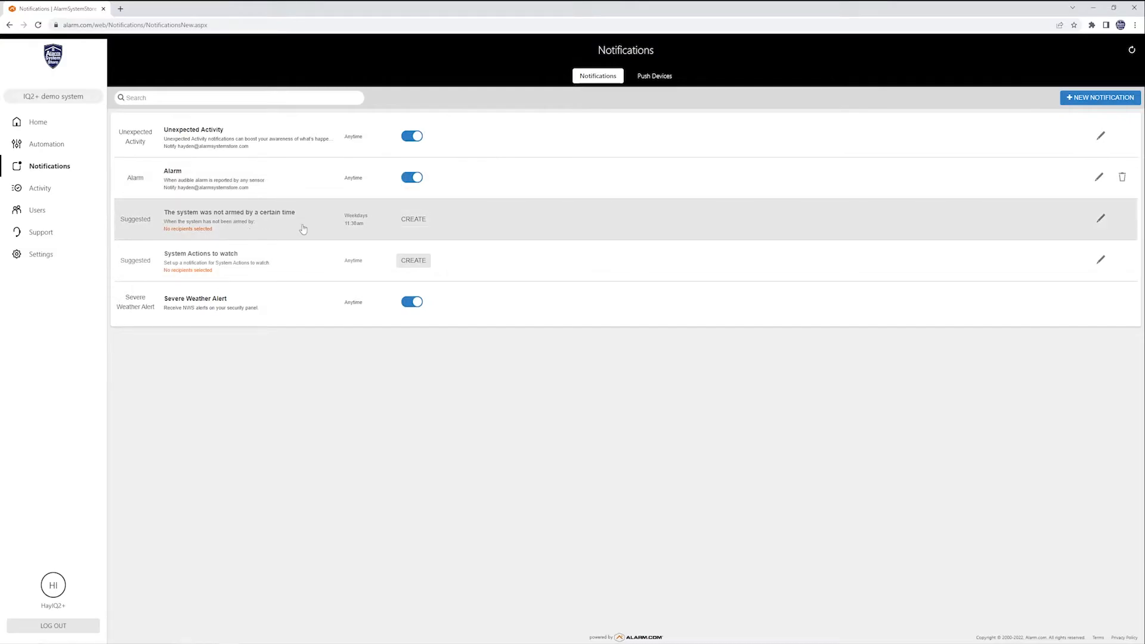
left_click(416, 222)
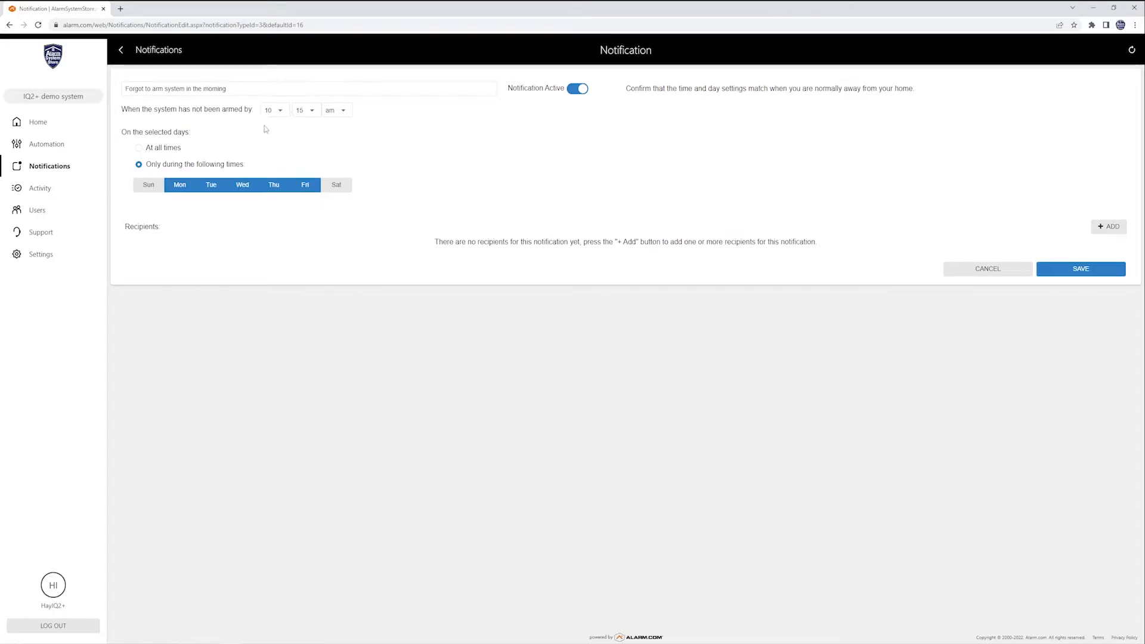
left_click(280, 111)
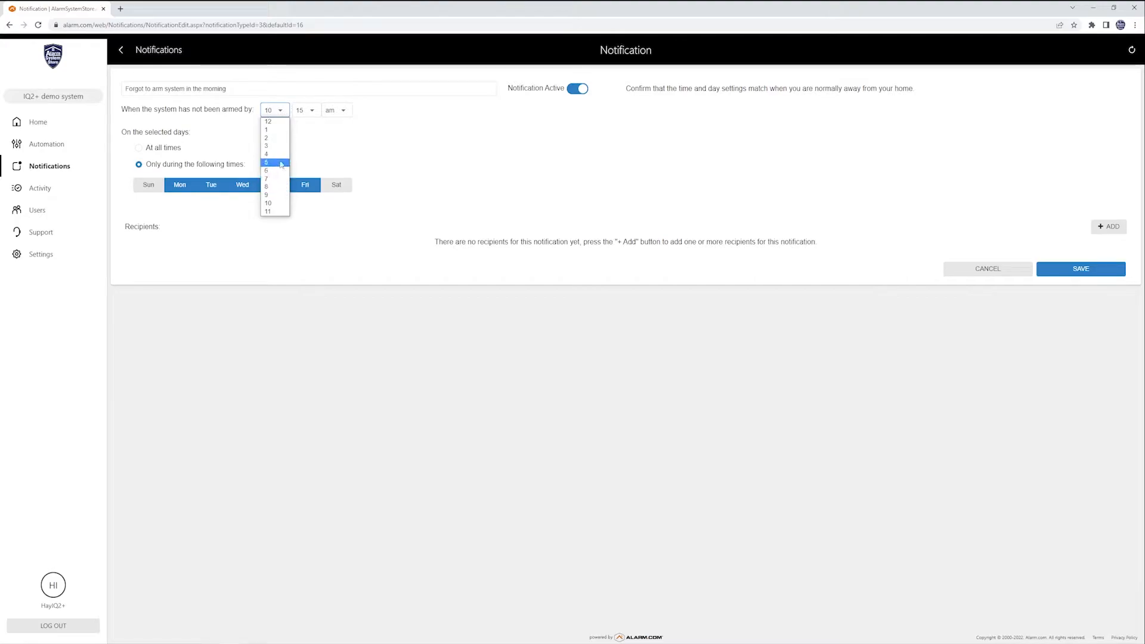
left_click(276, 187)
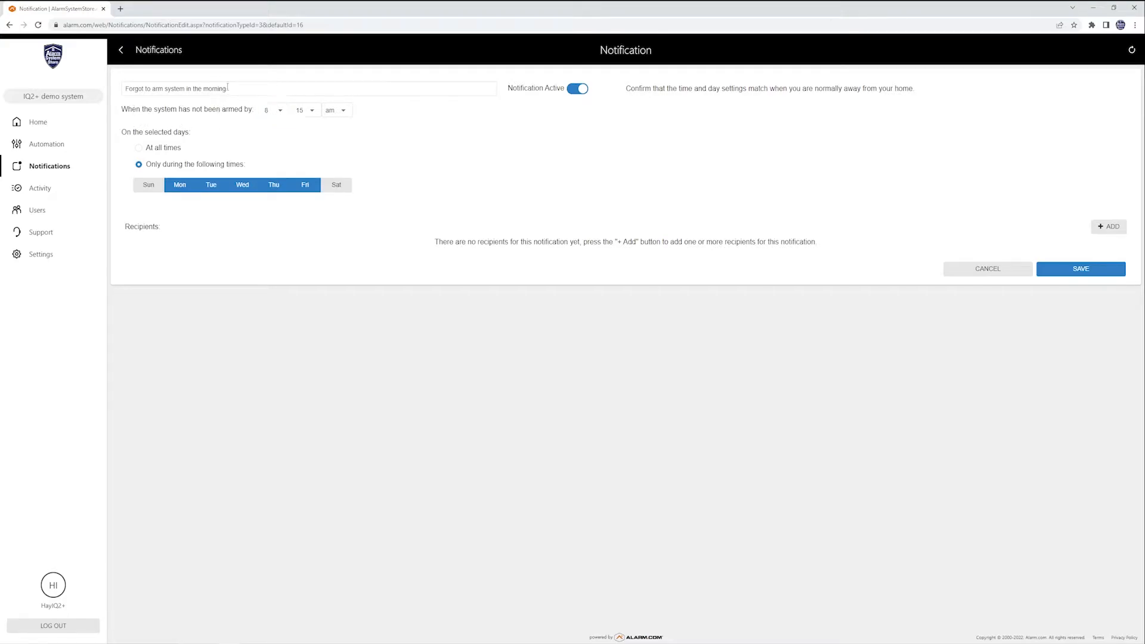
left_click_drag(226, 89, 124, 98)
type("asdasdf")
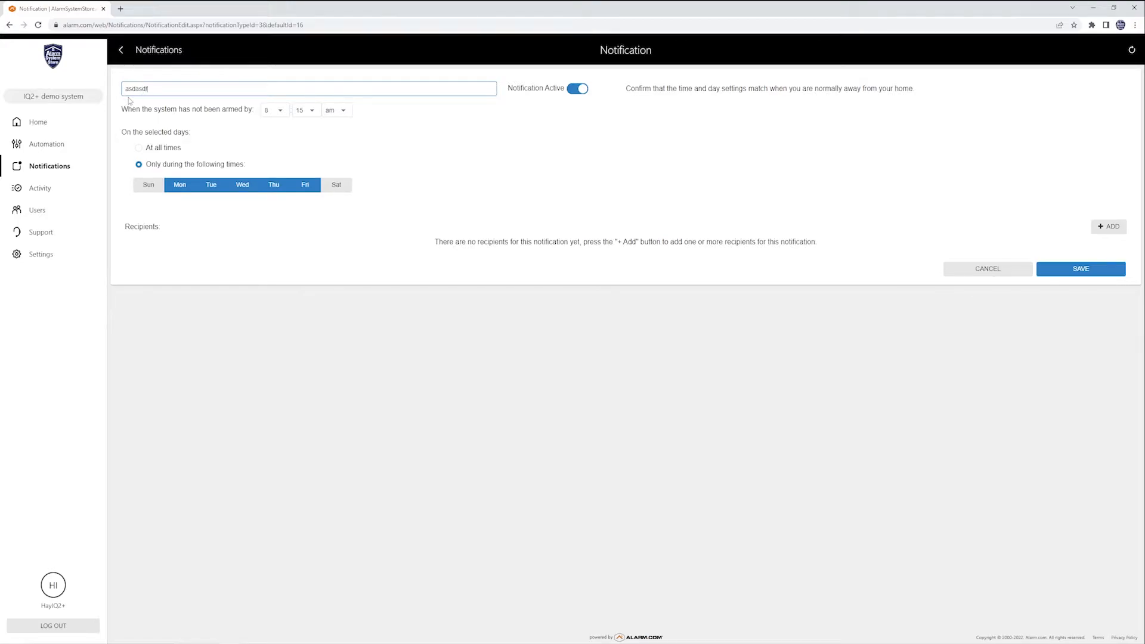
key("ctrl+z")
left_click(402, 155)
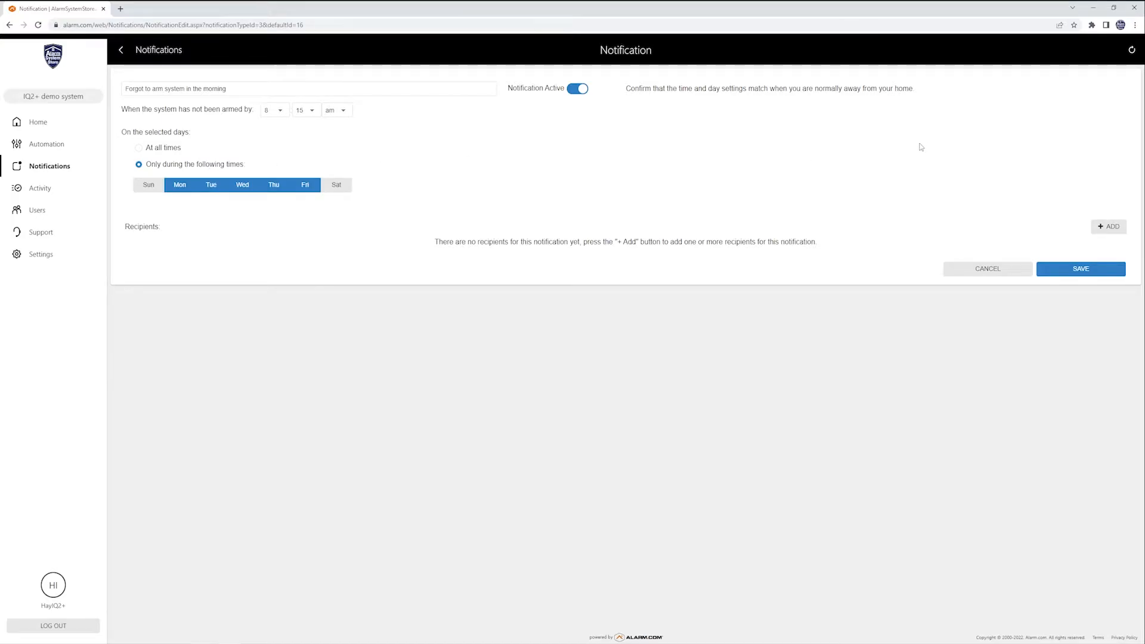
Add the saved contact from the Address Book as the reminder's e-mail recipient.
left_click(1108, 227)
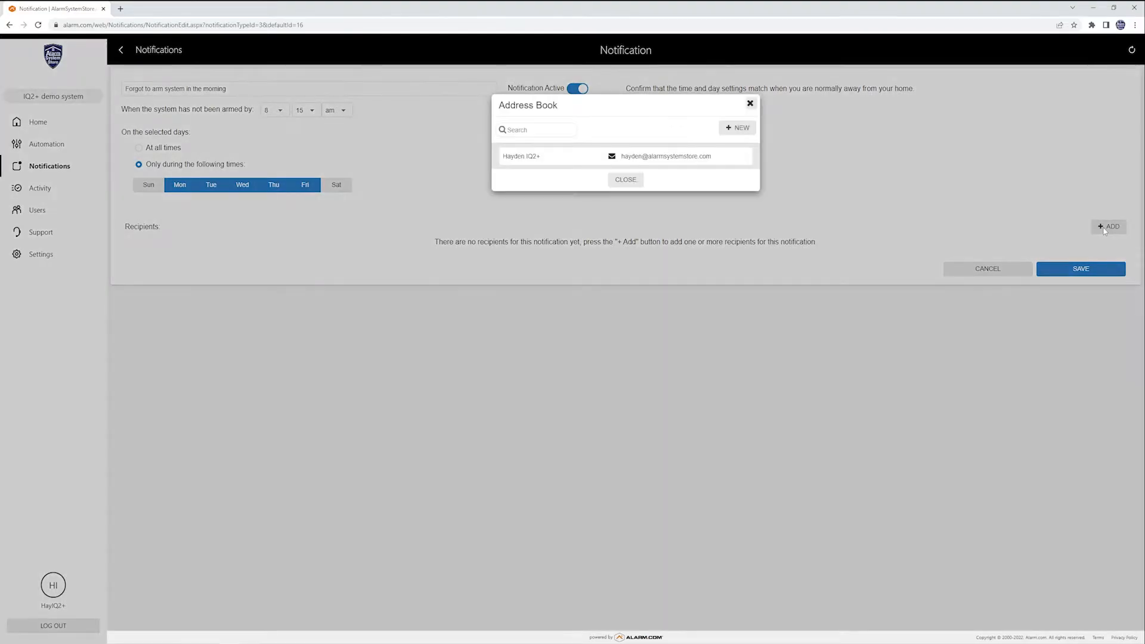
left_click(603, 157)
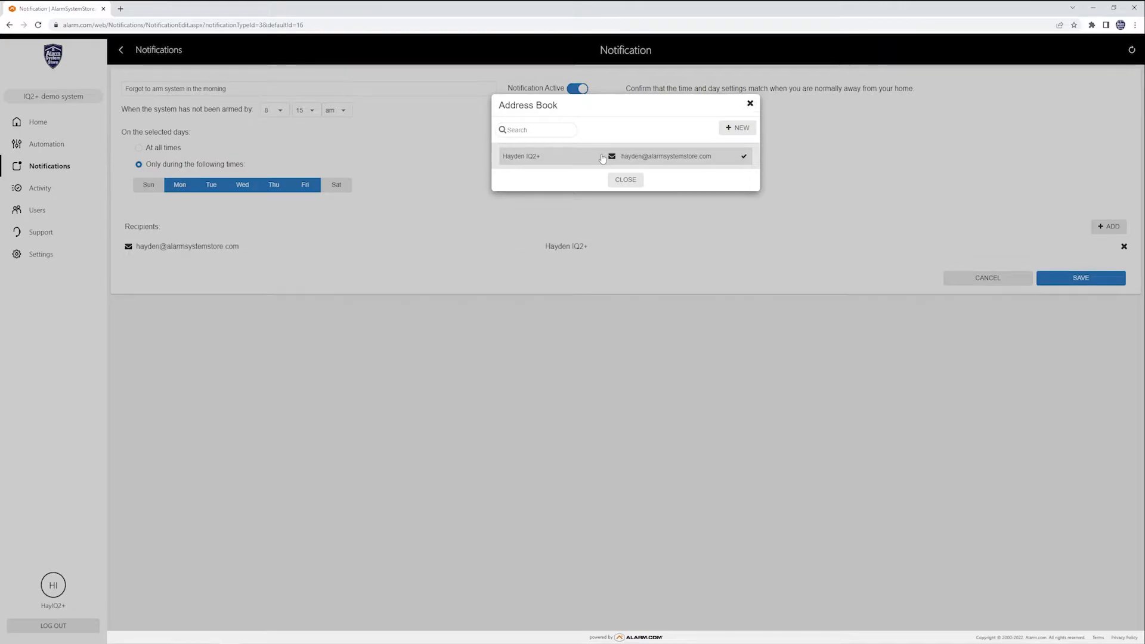
left_click(626, 180)
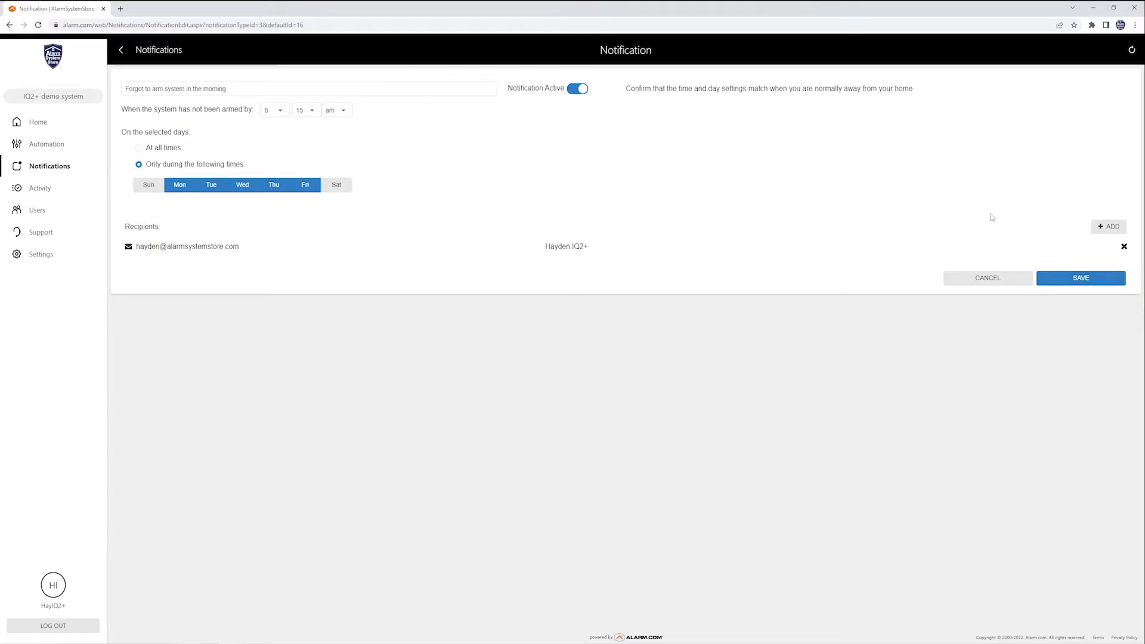
Discard the reminder edits and open the Alarm notification's settings.
left_click(990, 278)
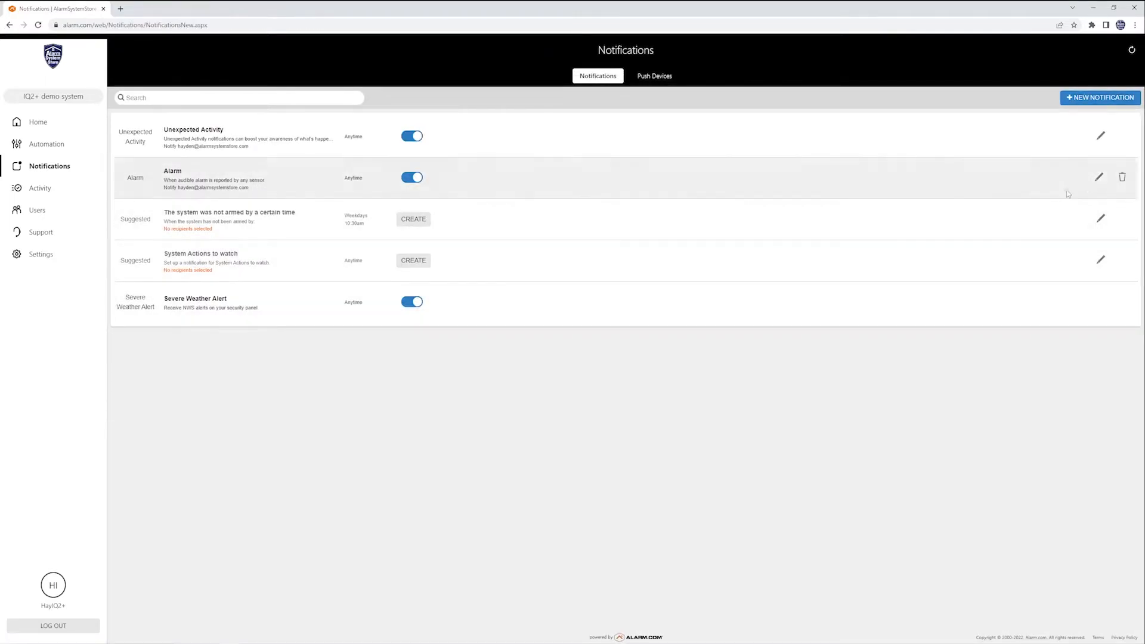
left_click(1100, 179)
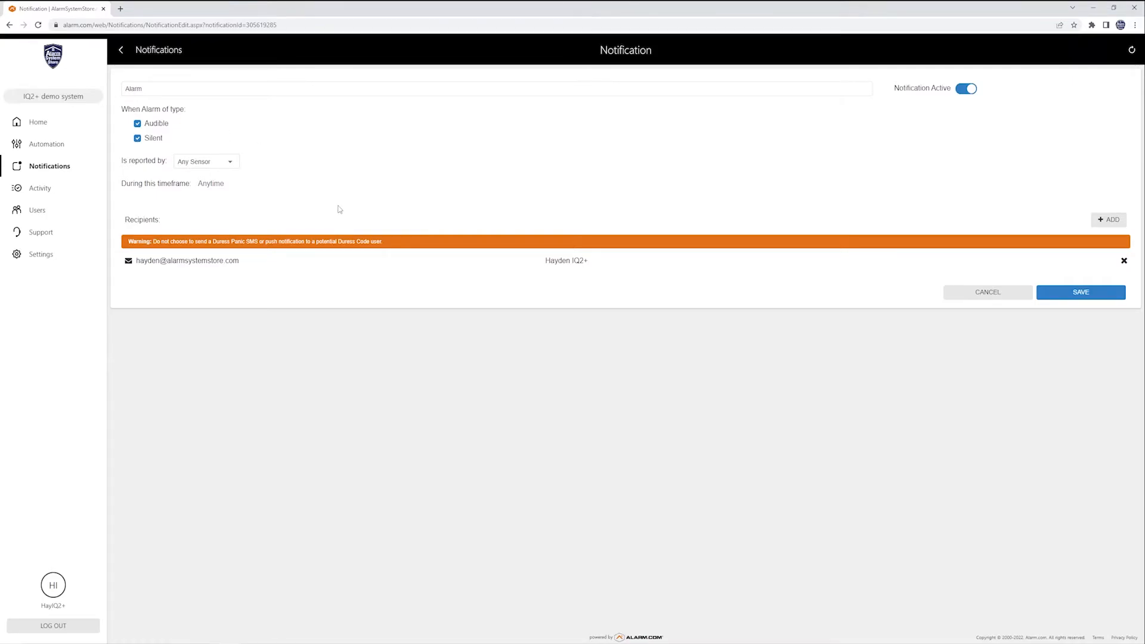
Keep Any Sensor as the Alarm notification's trigger and exclude silent alarms.
left_click(232, 164)
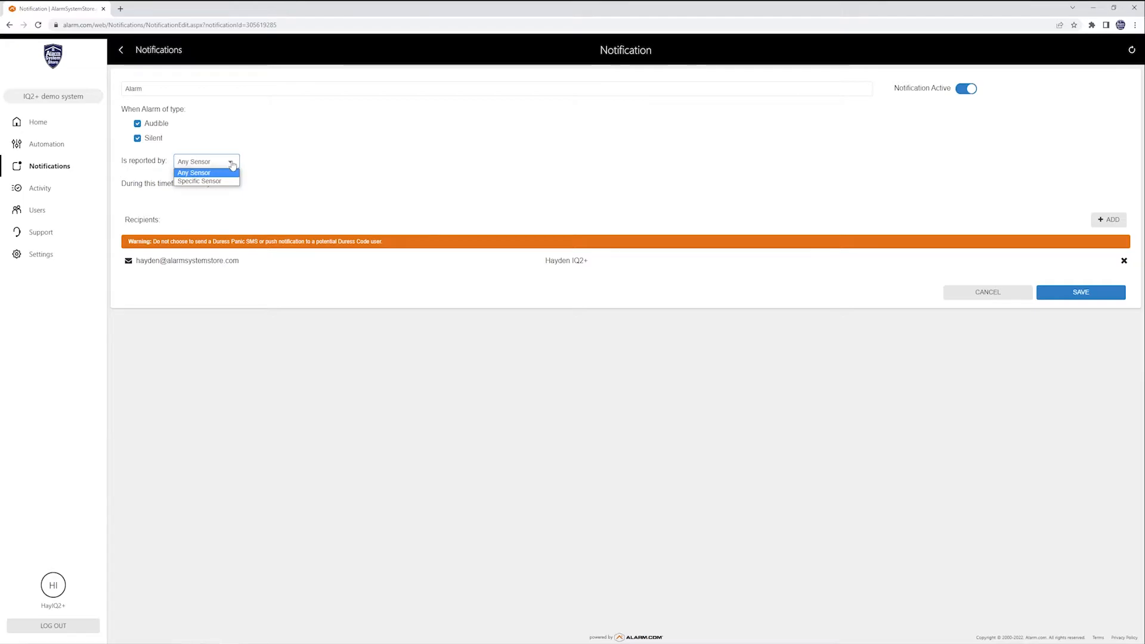
left_click(271, 177)
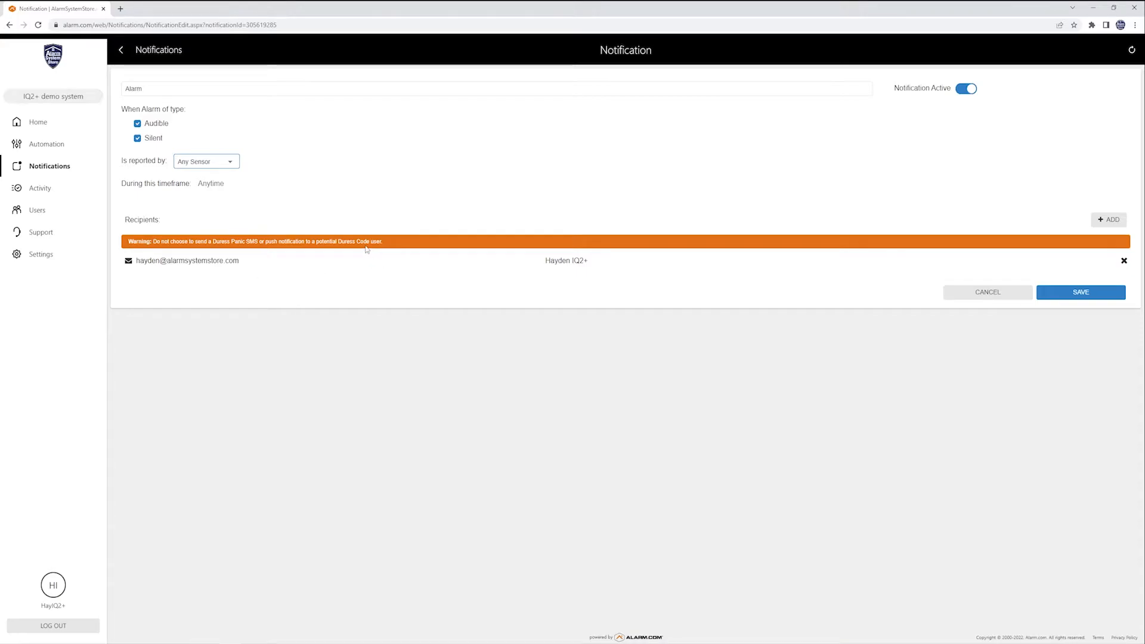
left_click(139, 140)
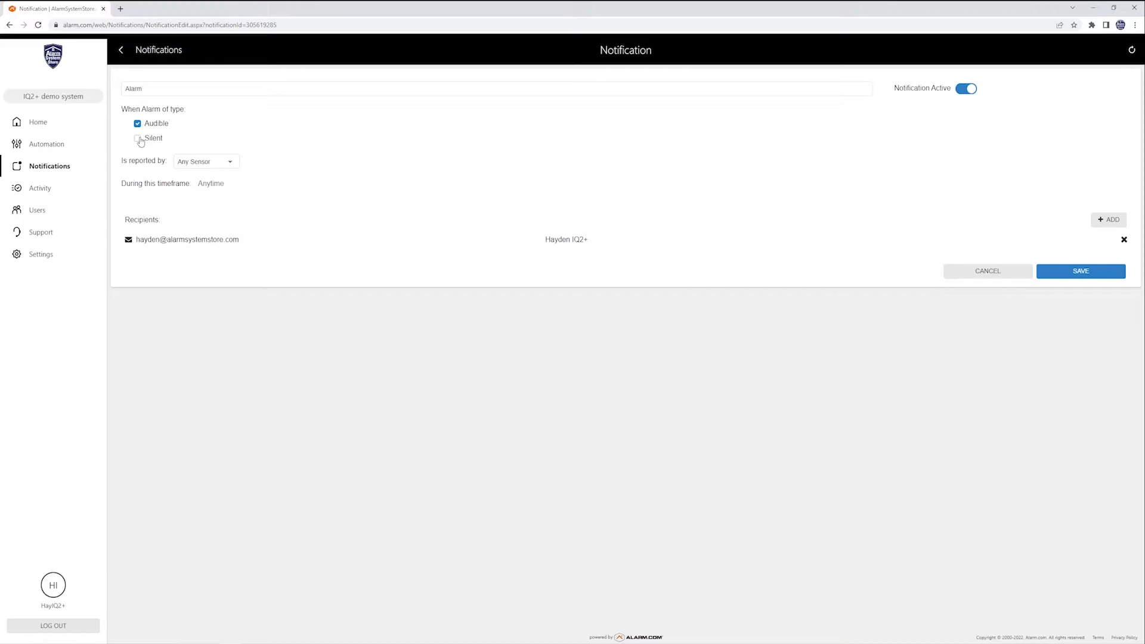
Include silent alarms again in the Alarm notification and check the Address Book recipients.
left_click(139, 140)
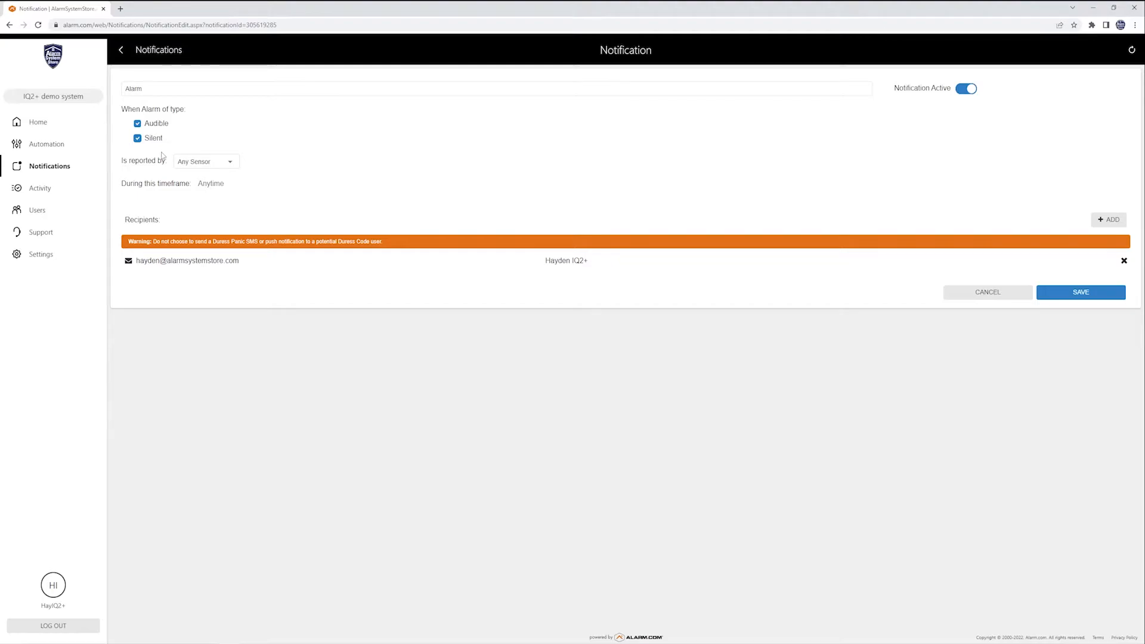
left_click(1108, 220)
left_click(626, 179)
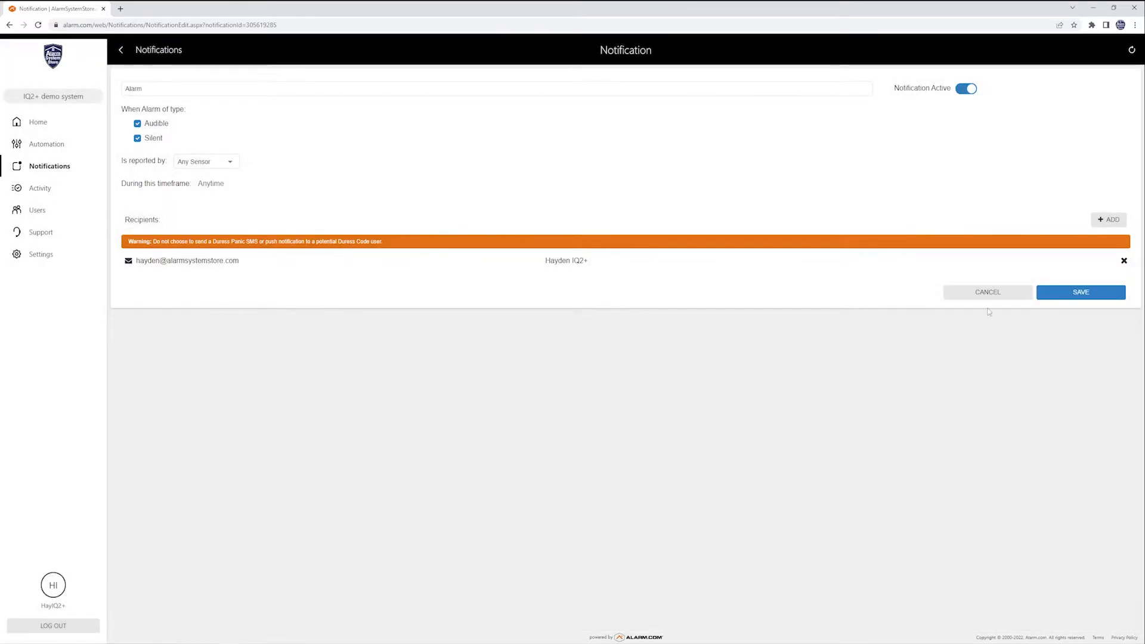
Save the Alarm notification and bring up the Add a New Notification catalog.
left_click(1091, 295)
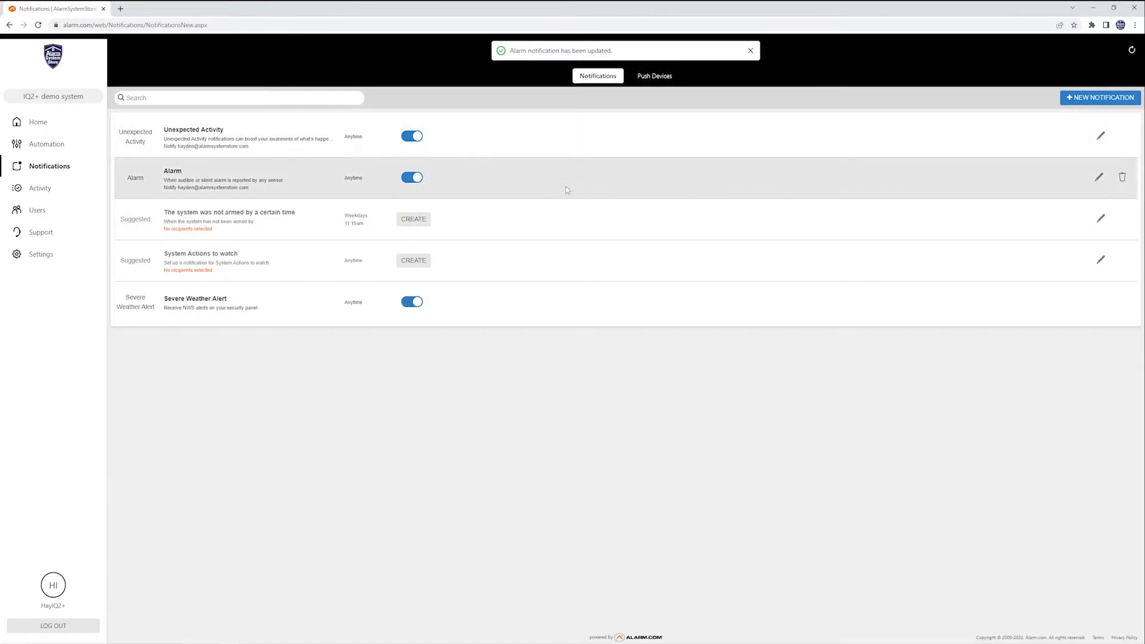
left_click(1086, 99)
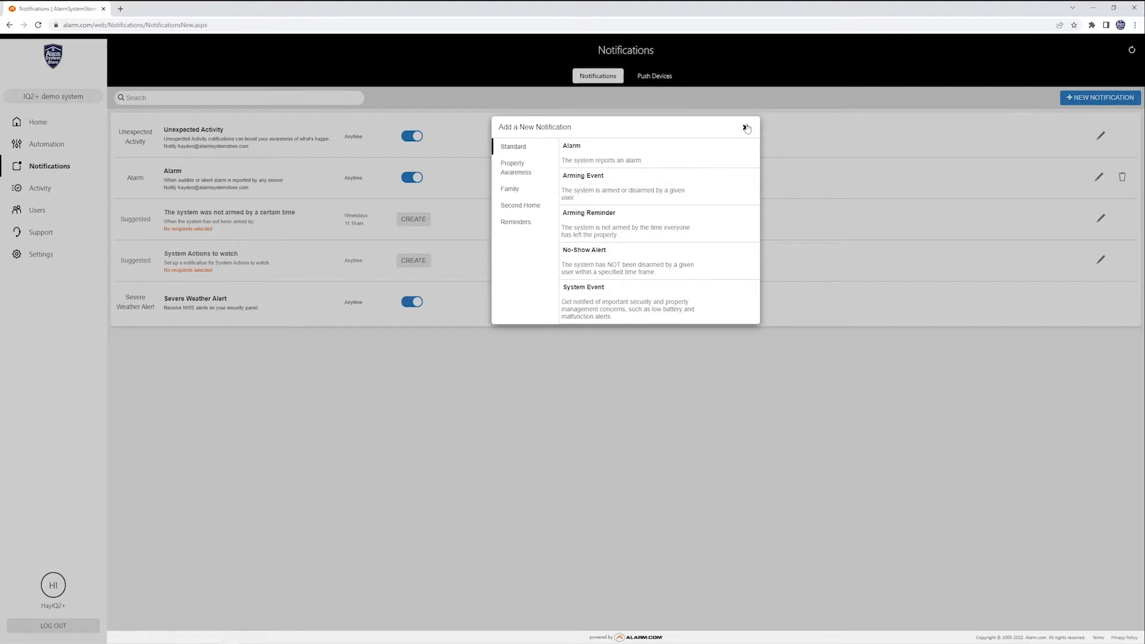
Browse the Property Awareness, Family, Second Home and Reminders templates, then close the catalog.
left_click(746, 127)
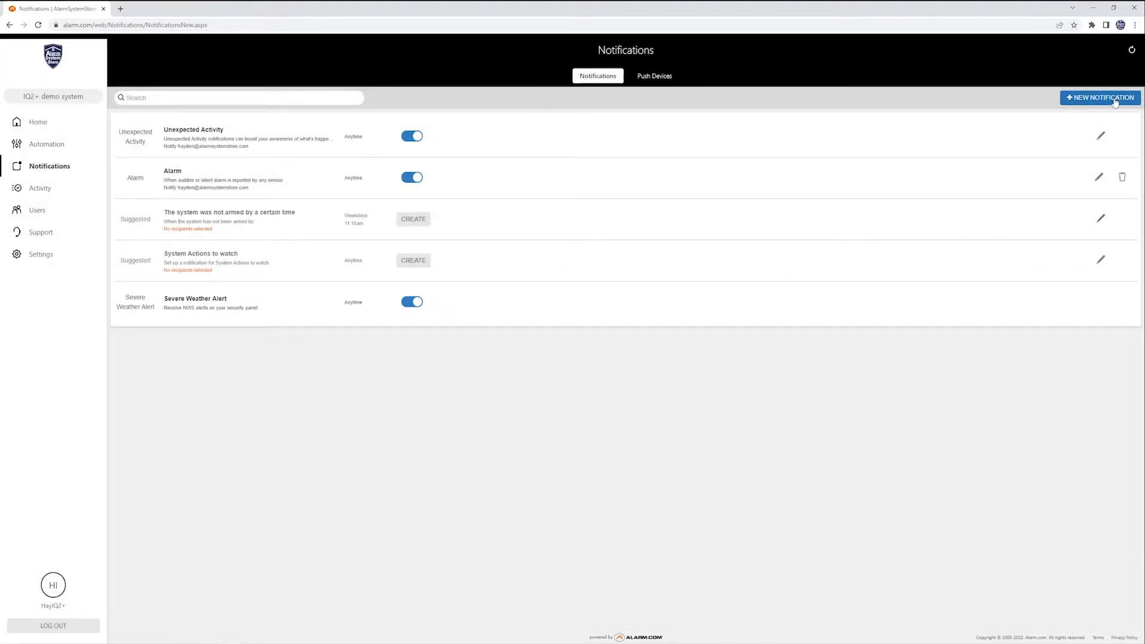
left_click(1087, 101)
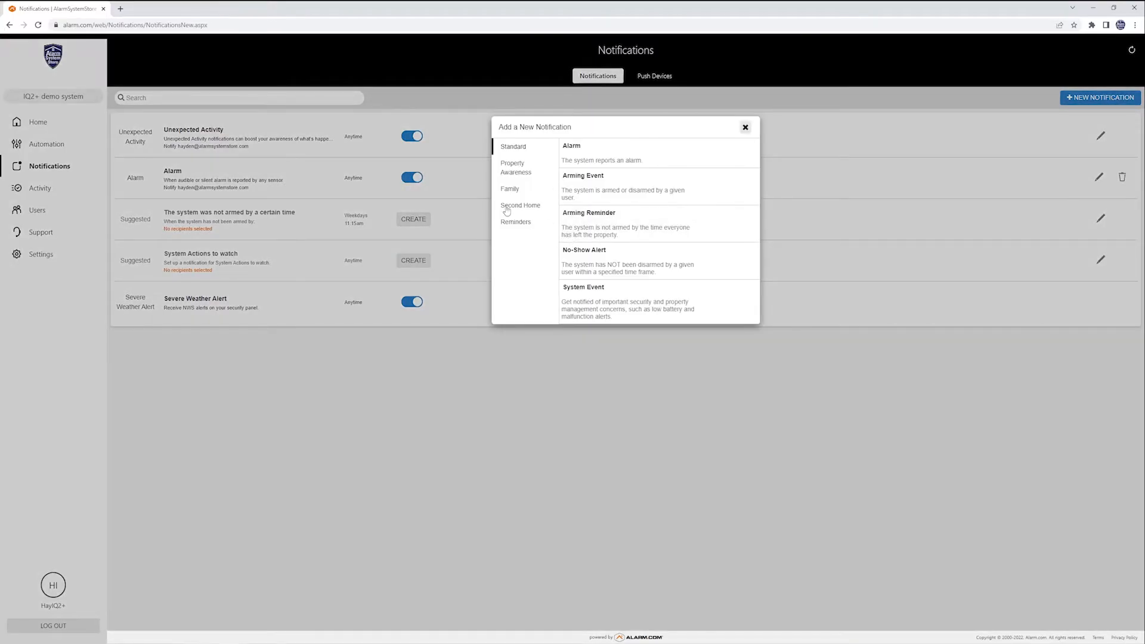
left_click(518, 171)
left_click(517, 190)
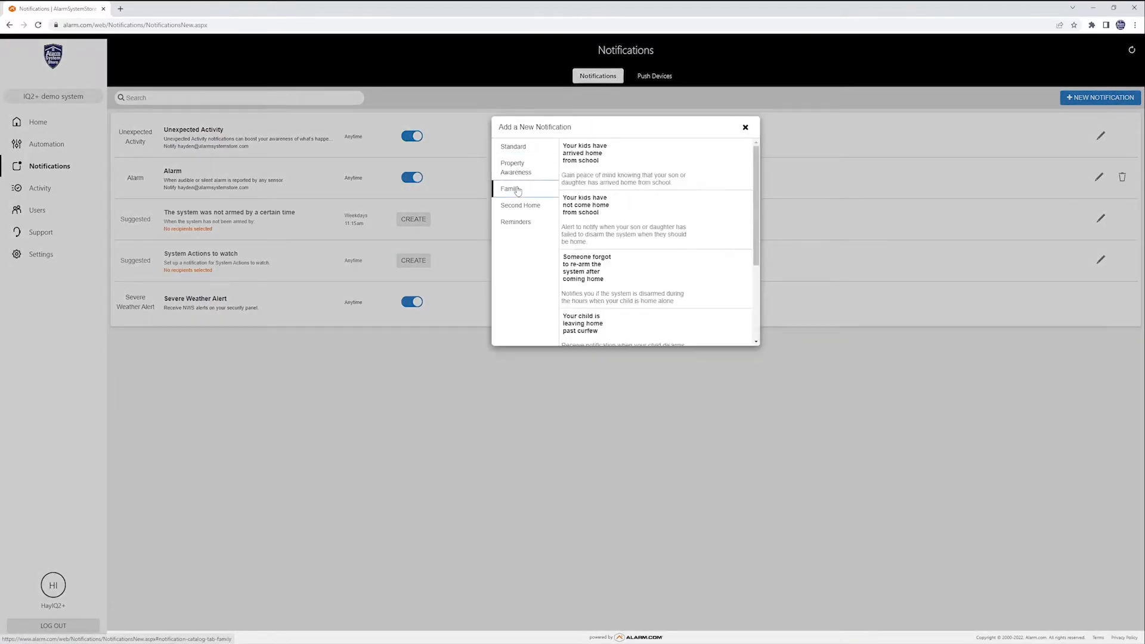
left_click(517, 206)
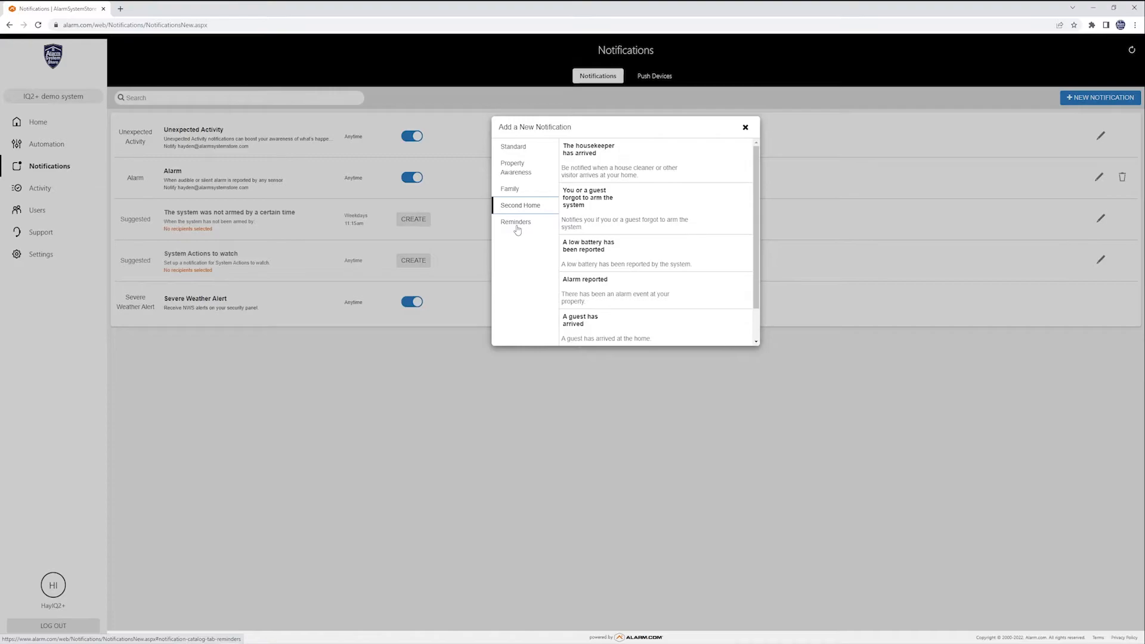
left_click(517, 231)
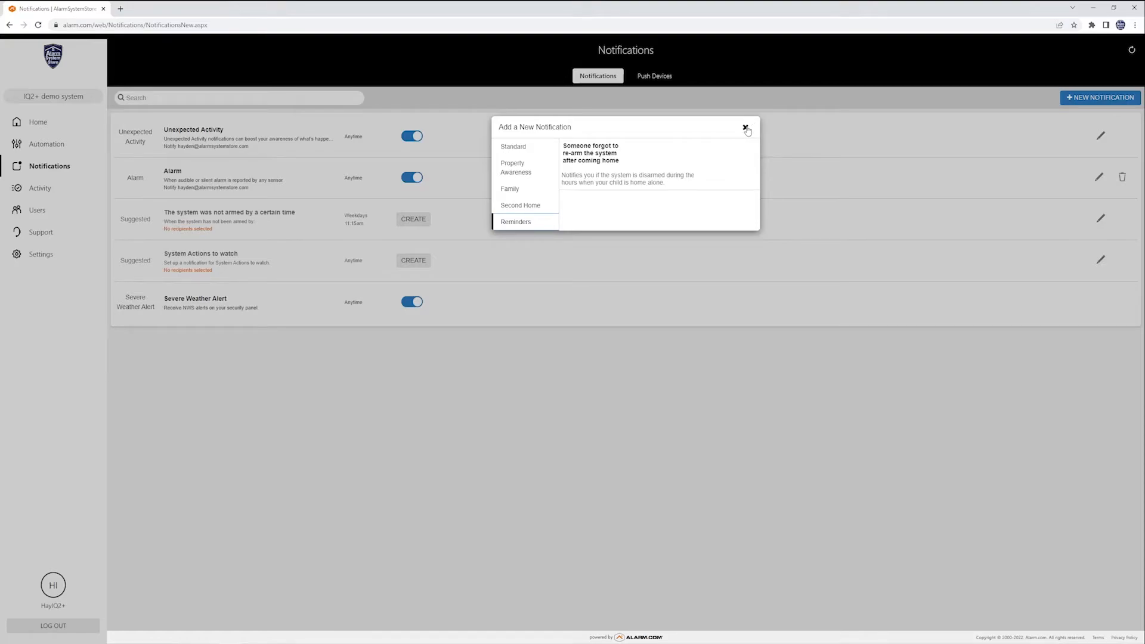
left_click(746, 127)
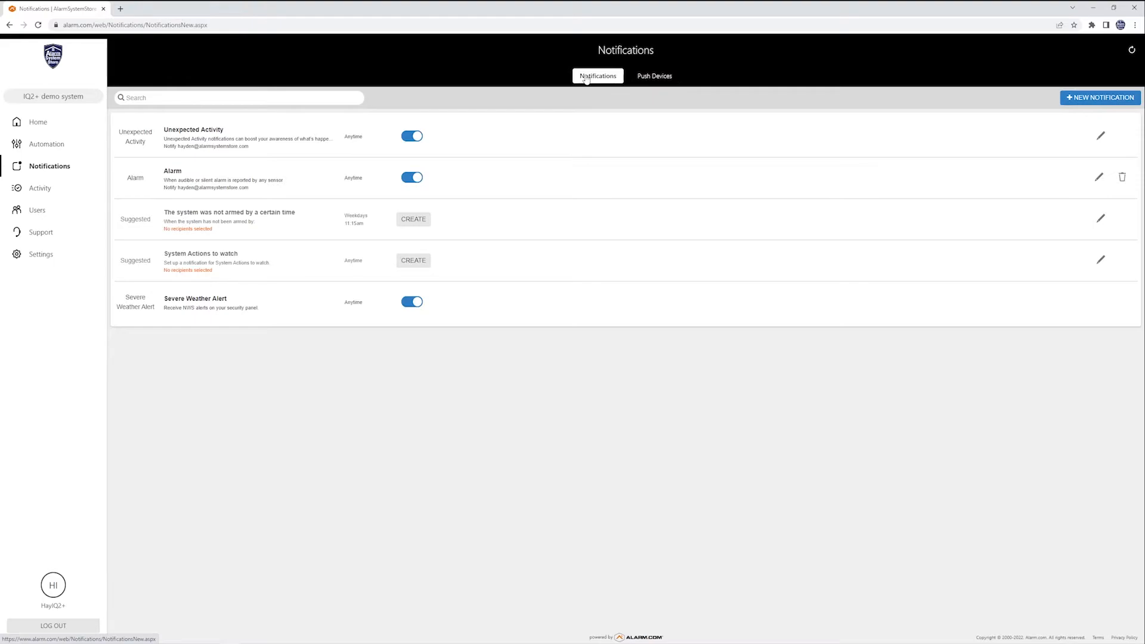
Switch to the Push Devices tab, which lists no registered devices.
left_click(640, 82)
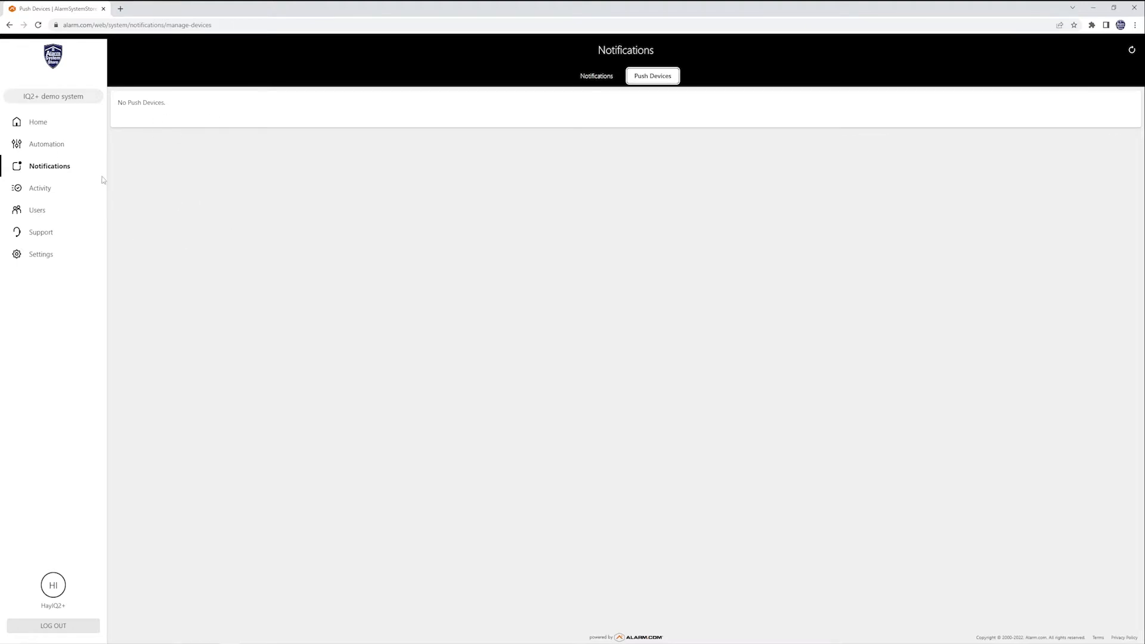
From Users, add a new user with a first and last name, then create it.
left_click(38, 213)
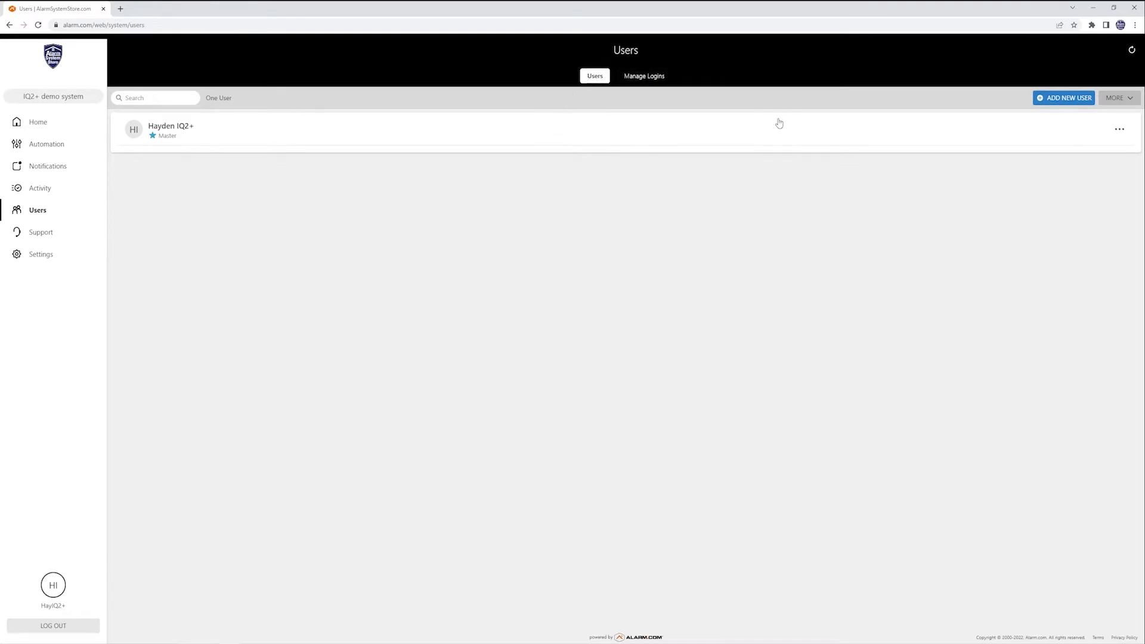
left_click(1069, 100)
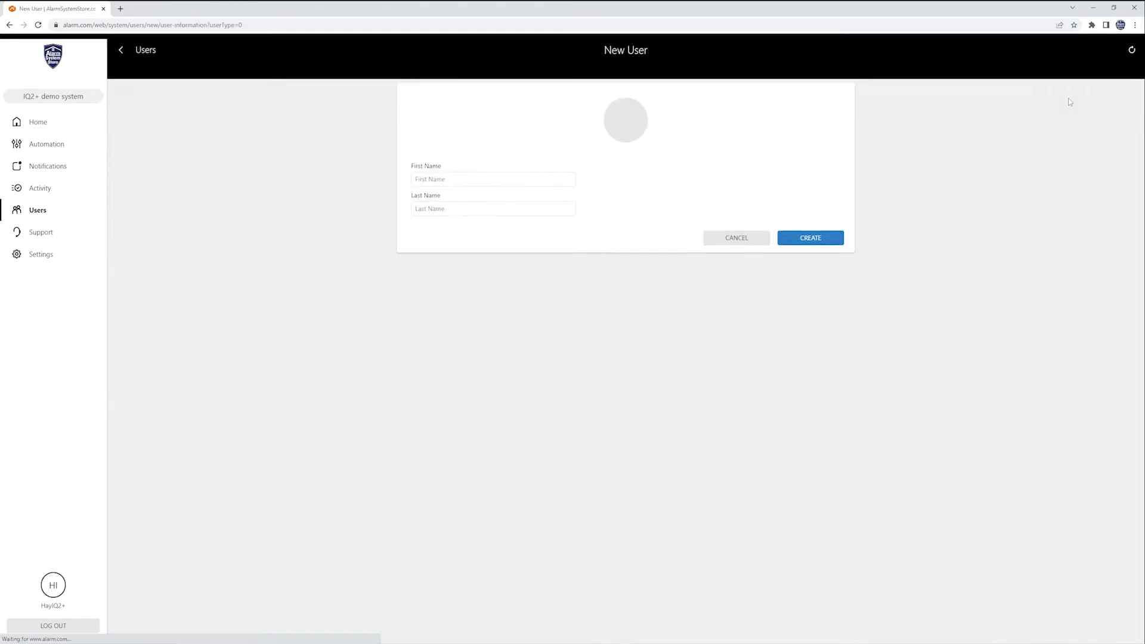
left_click(467, 161)
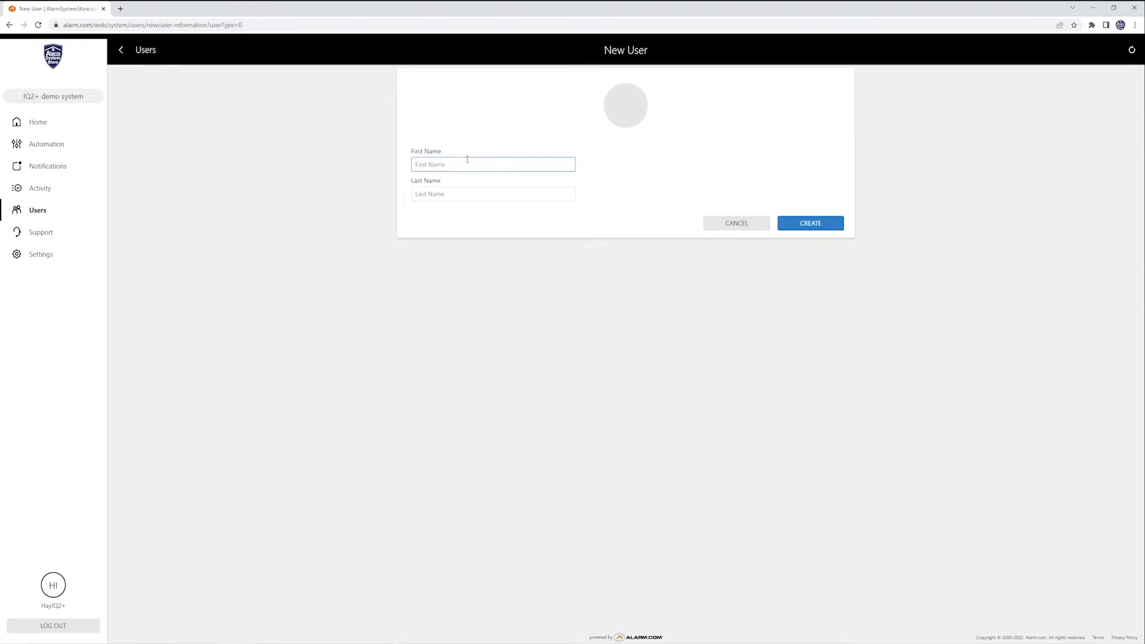
type("Fred")
left_click(451, 190)
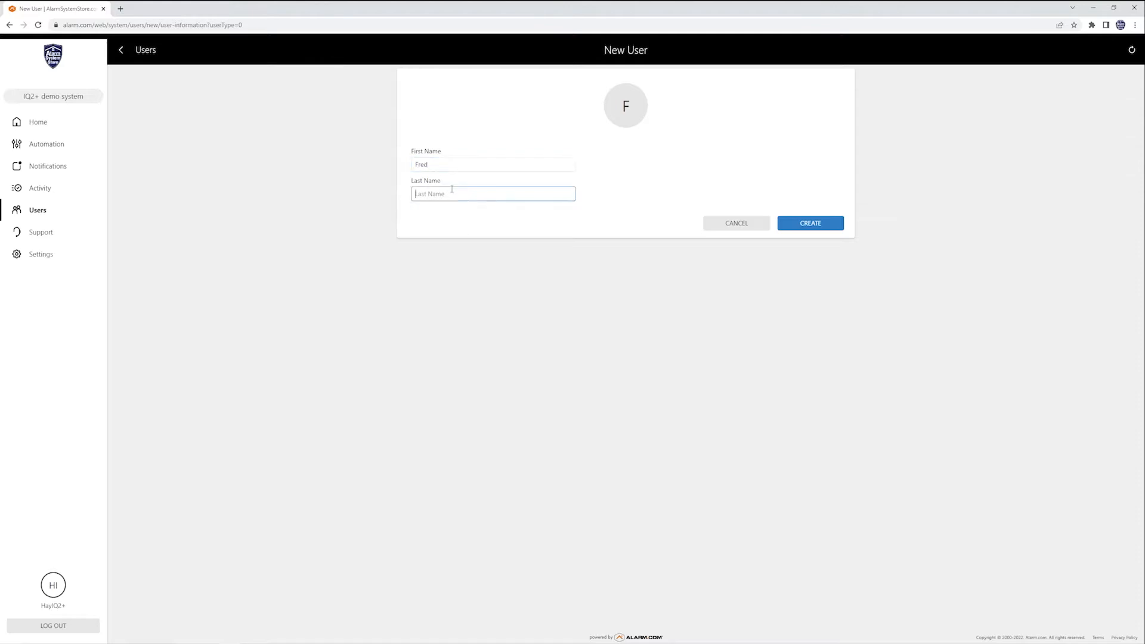
type("P")
left_click(798, 225)
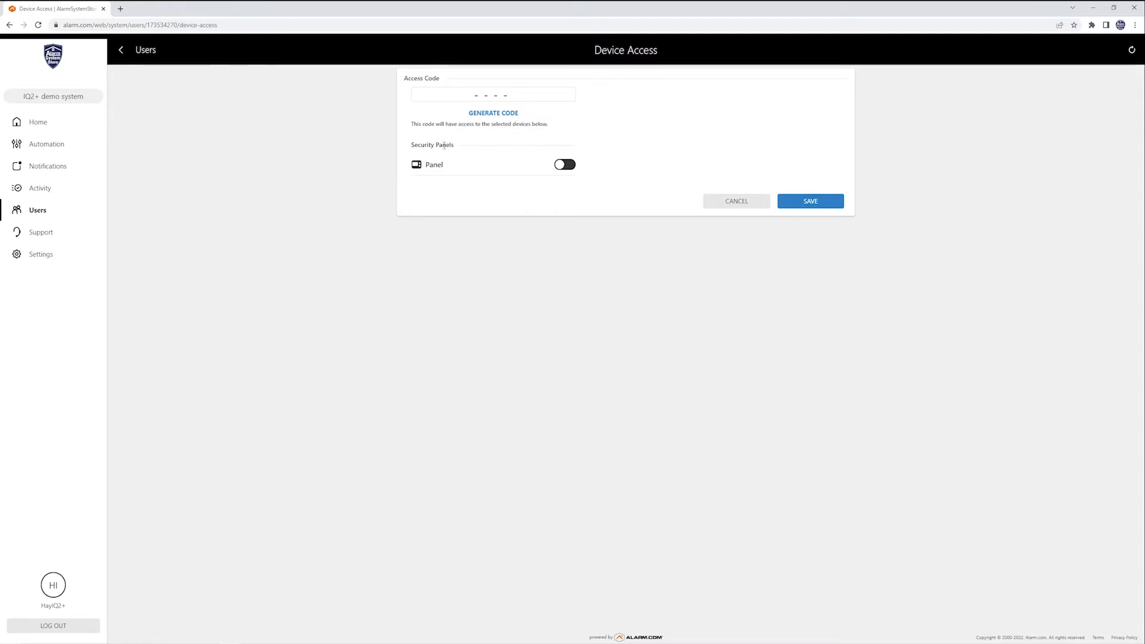
Replace the typed access code with a generated one, turn on Panel access, and save.
left_click(439, 95)
type("1234")
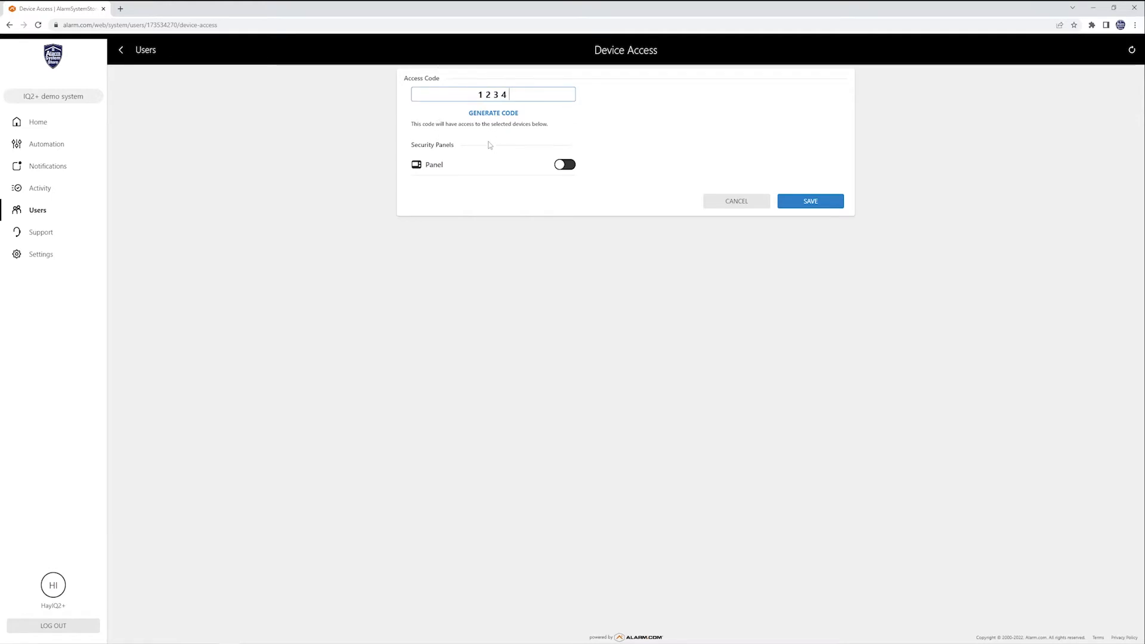
left_click(501, 114)
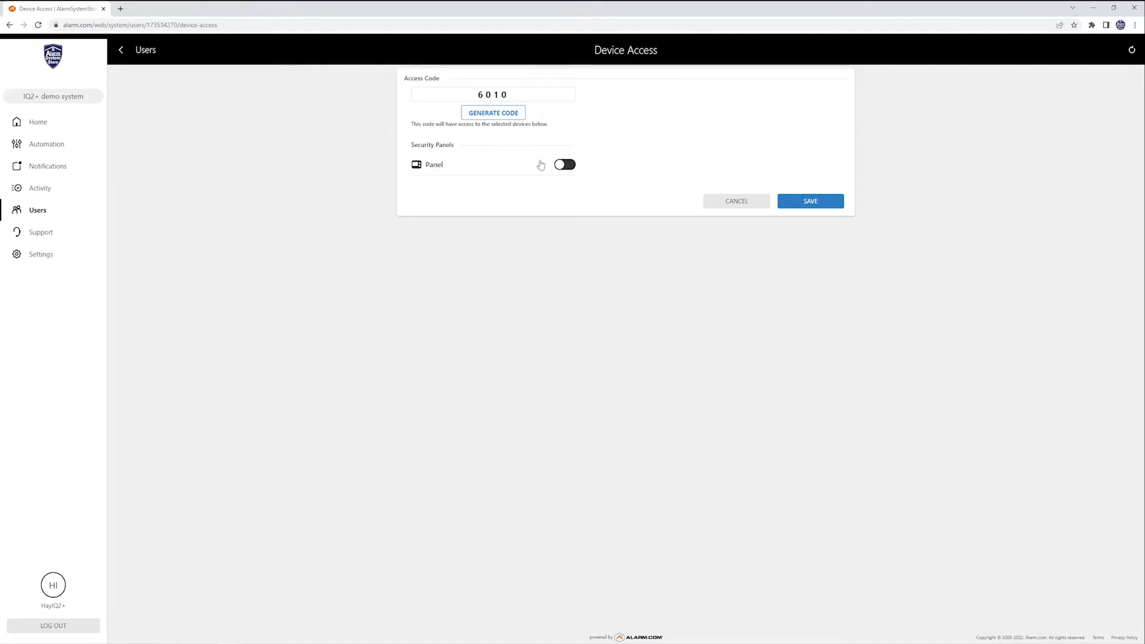
left_click(562, 165)
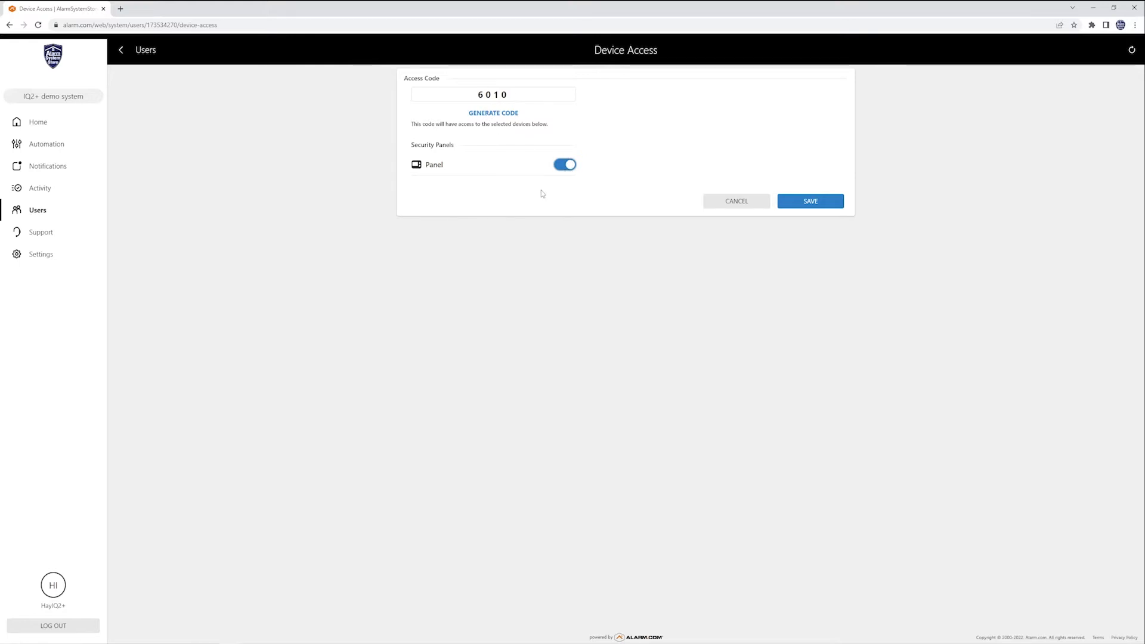
left_click(821, 205)
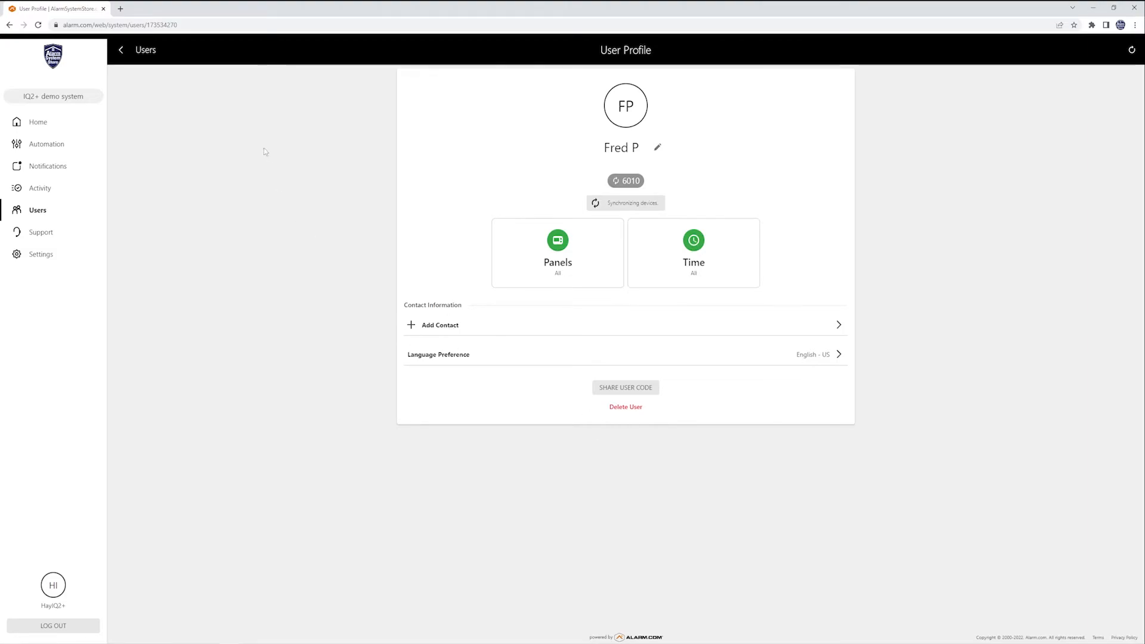
Delete the newly created user and confirm the deletion.
left_click(636, 410)
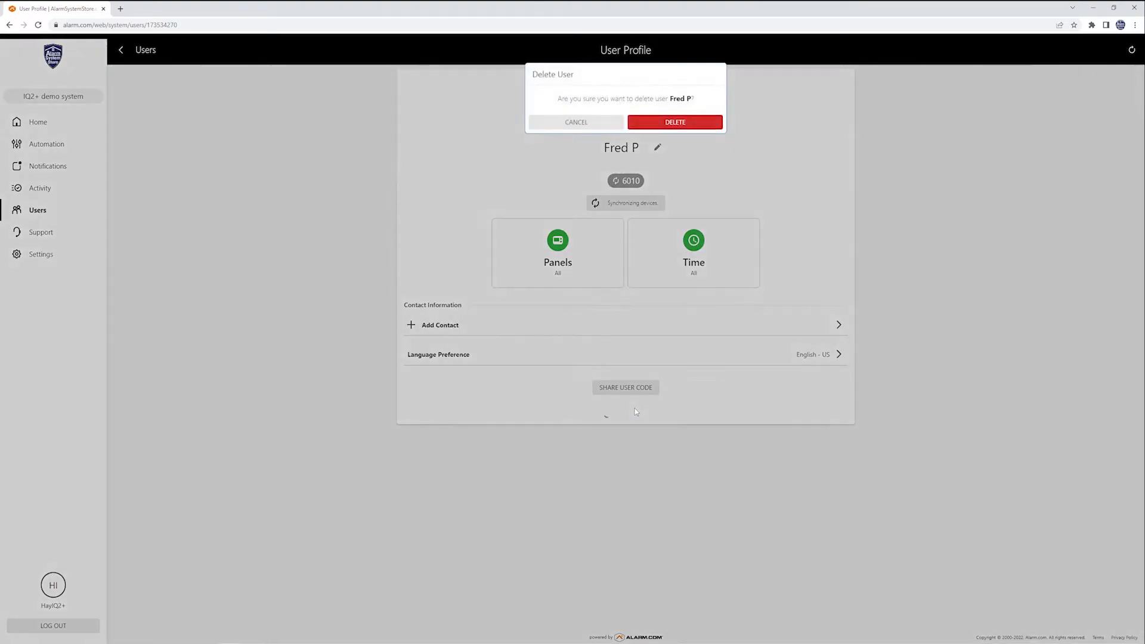
left_click(672, 122)
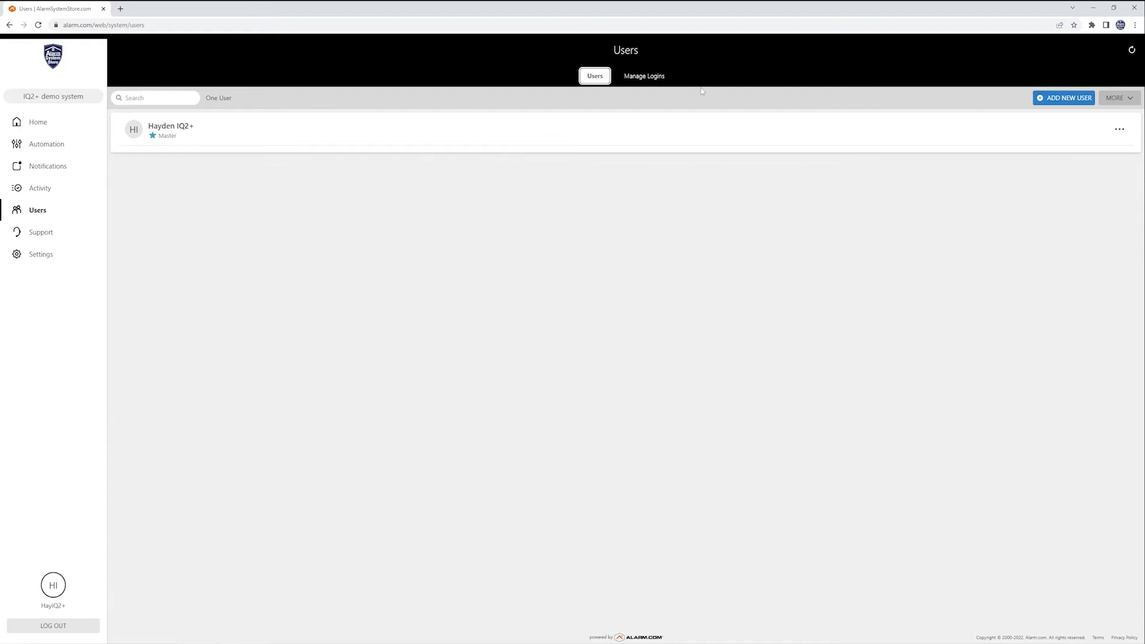
Add a new website login, filling its e-mail and login name from autofill, and save.
left_click(633, 80)
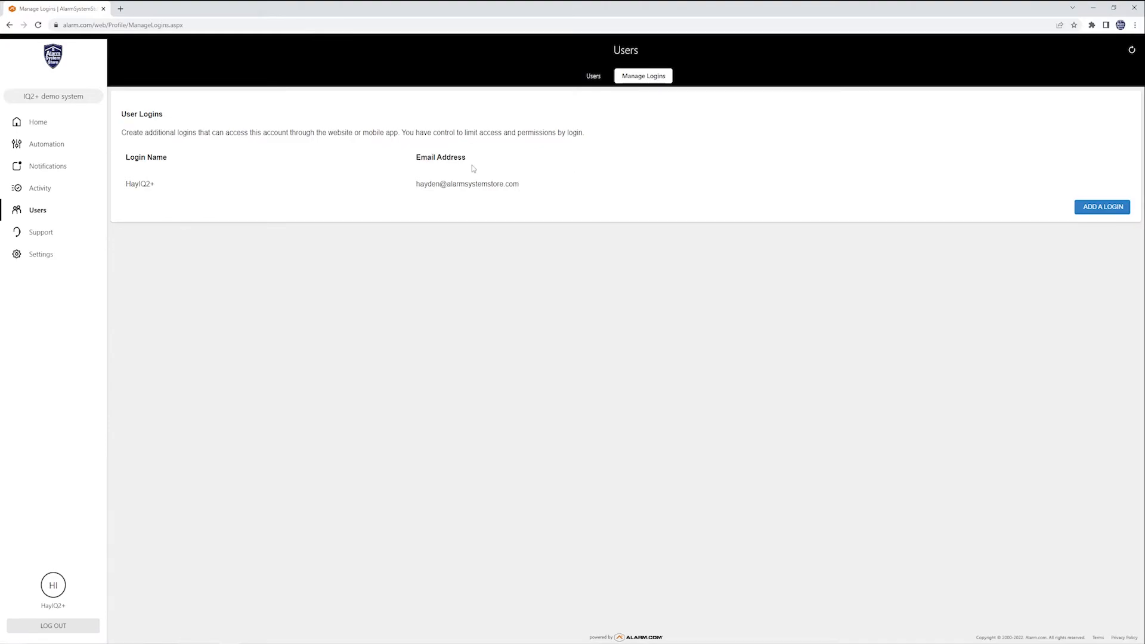
left_click(1089, 207)
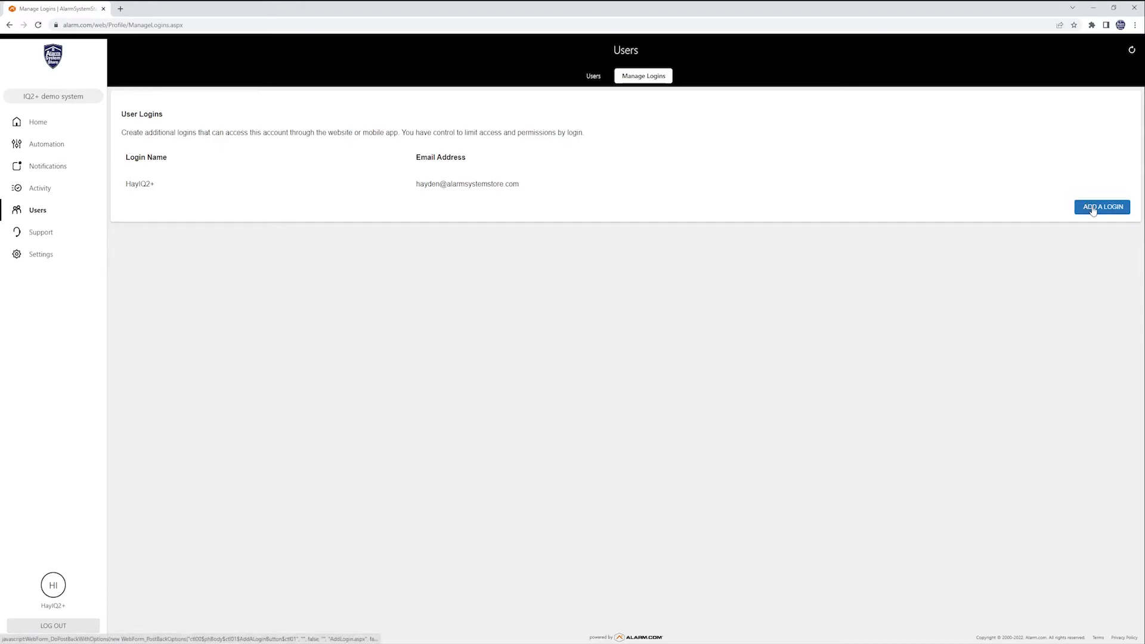
left_click(179, 96)
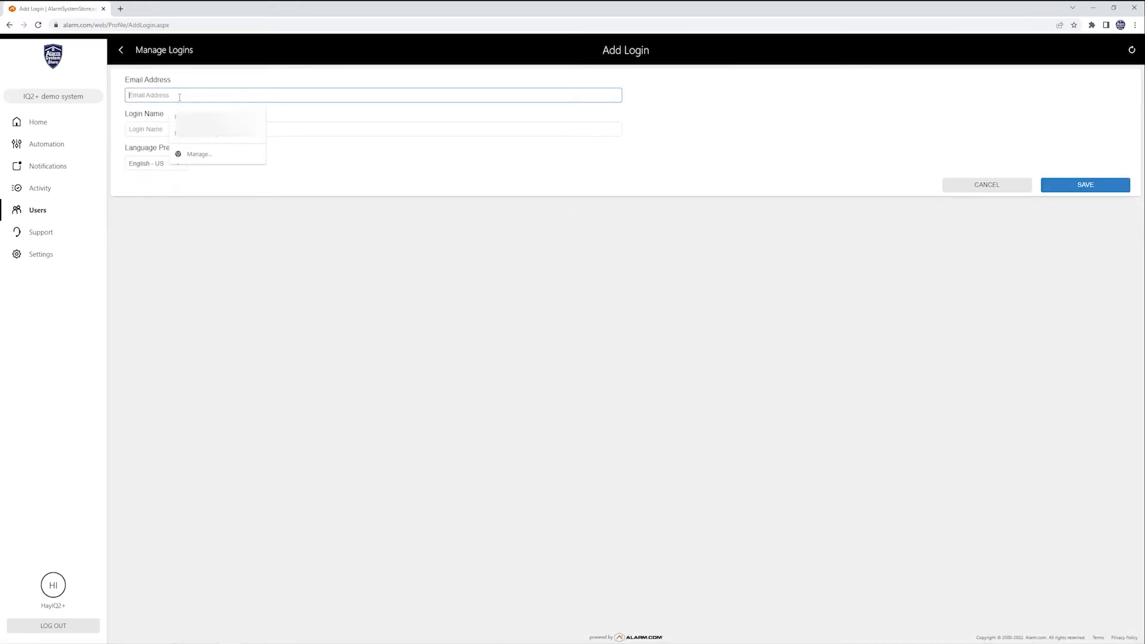
left_click(334, 129)
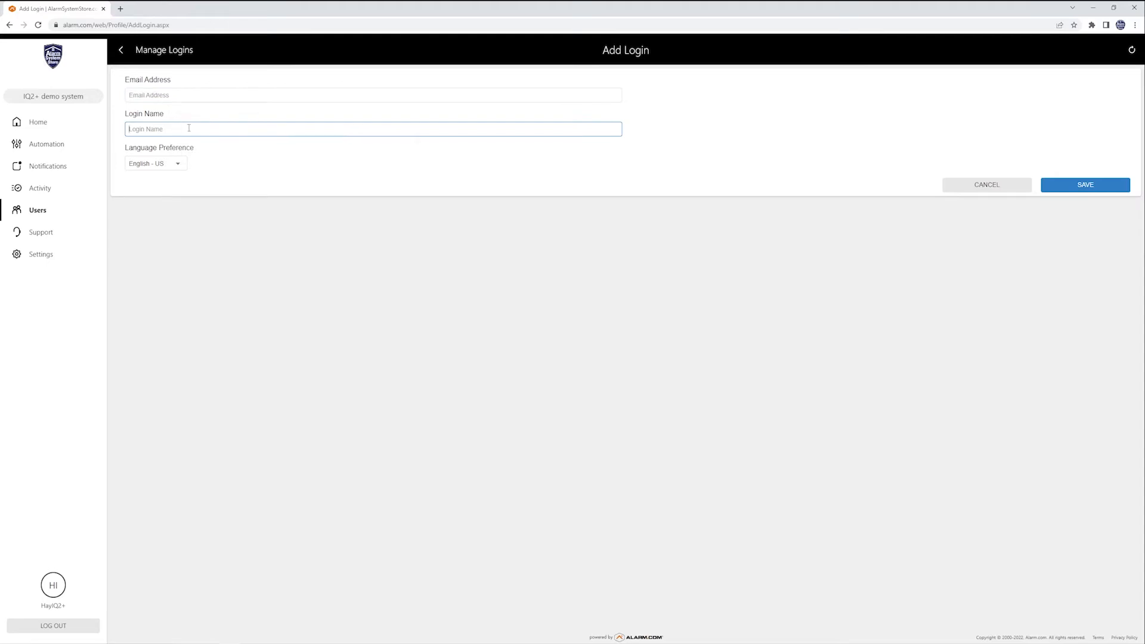
left_click(146, 95)
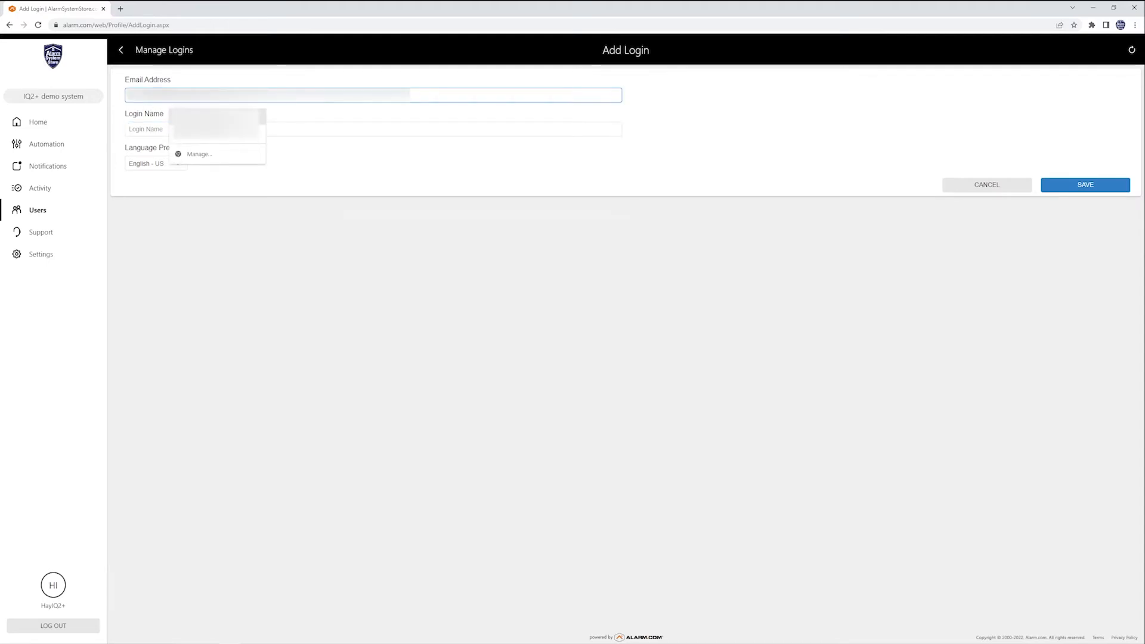
left_click(200, 118)
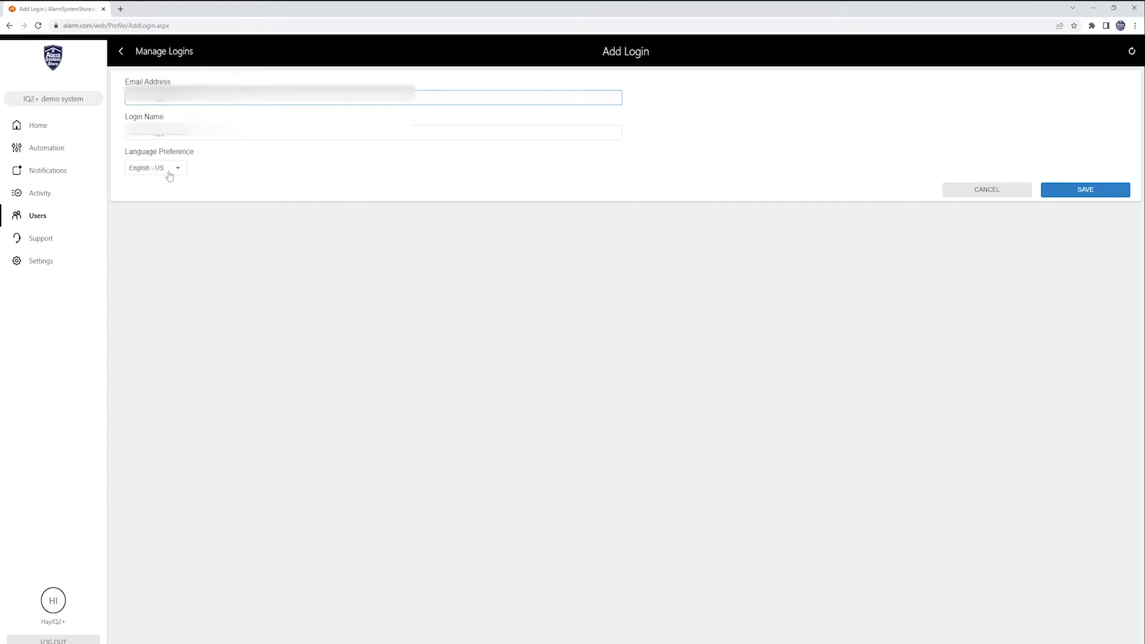
left_click(1069, 190)
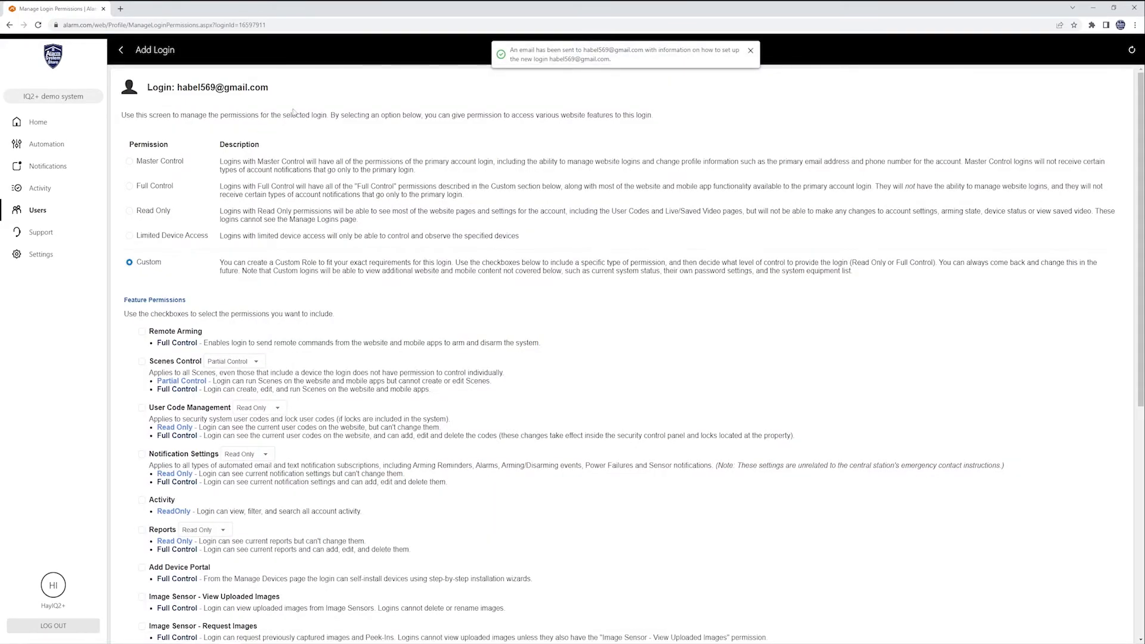
scroll(254, 164, "down", 7)
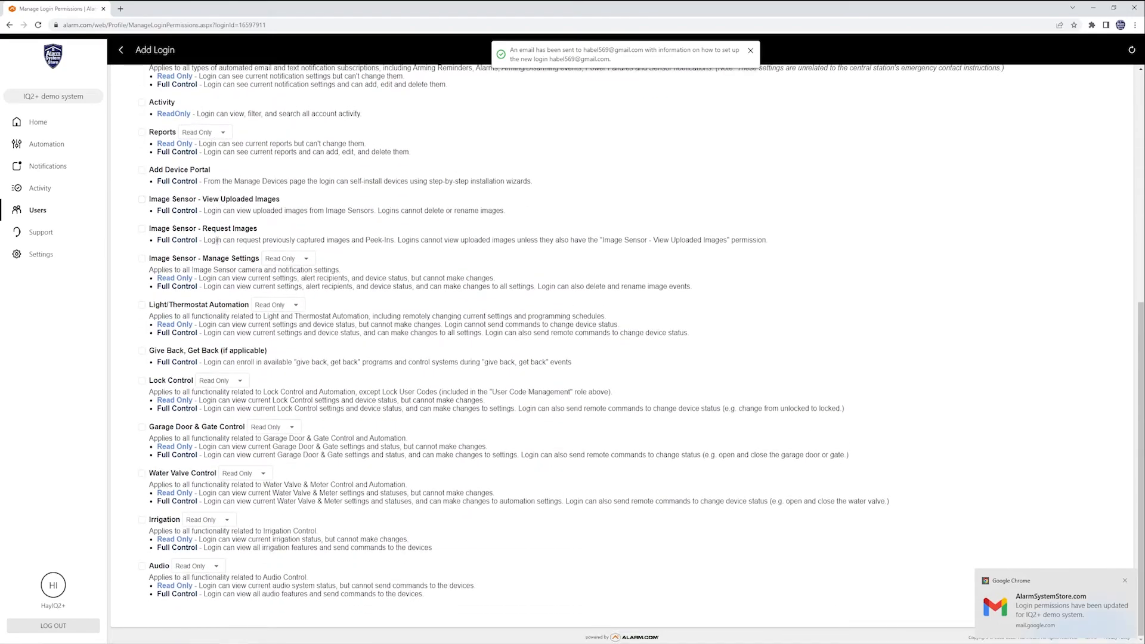
scroll(219, 251, "up", 7)
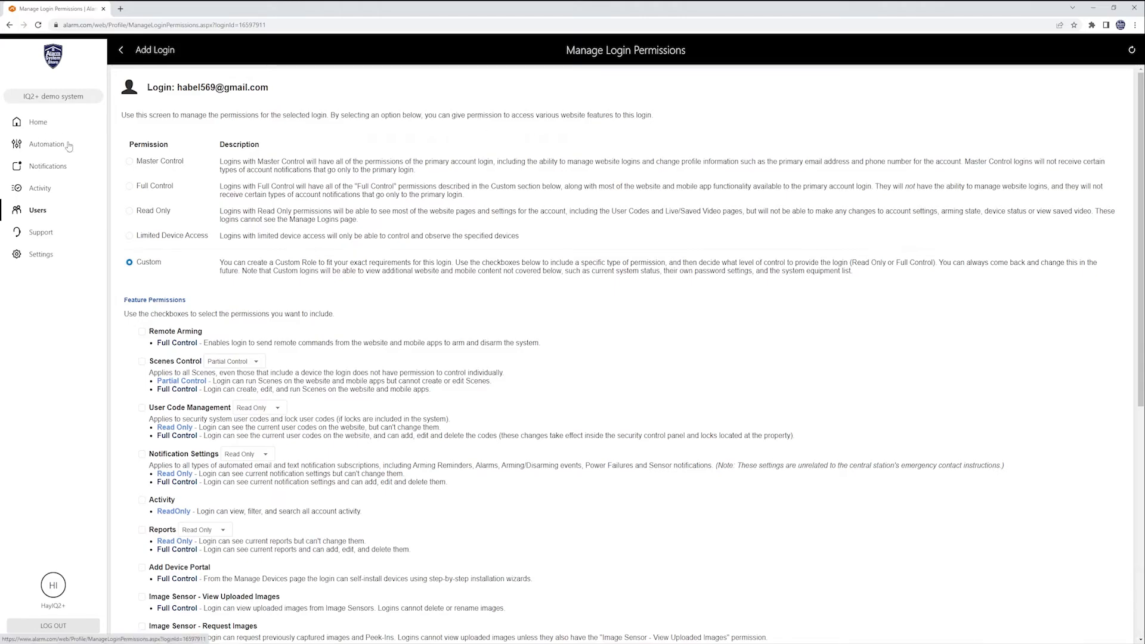
left_click(128, 162)
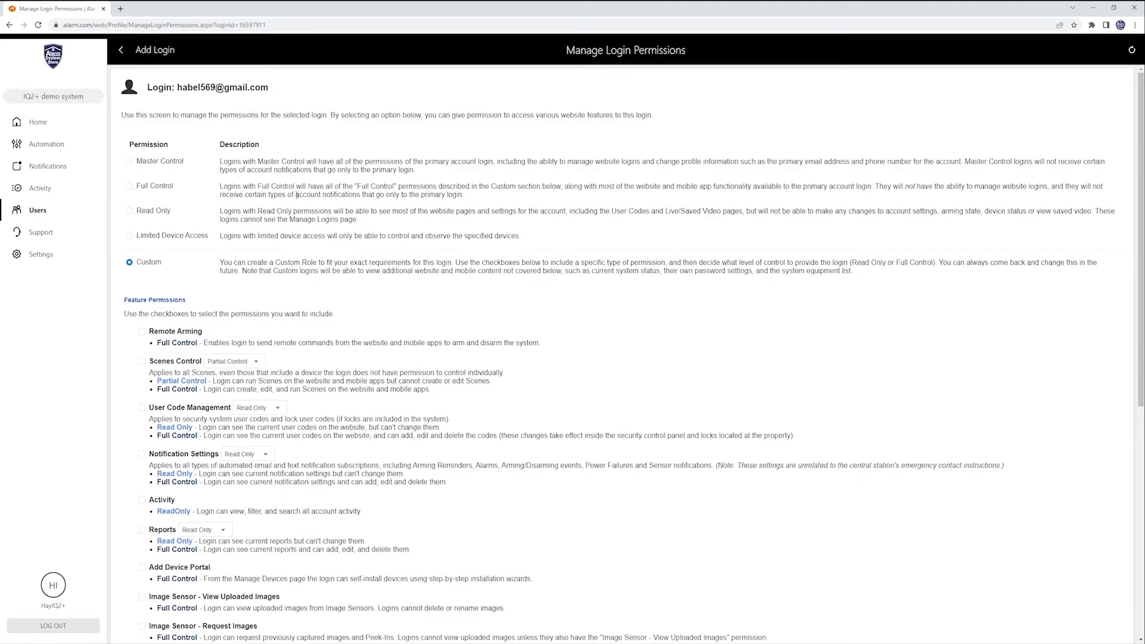
left_click(133, 213)
left_click(170, 239)
left_click(176, 241)
scroll(229, 266, "down", 7)
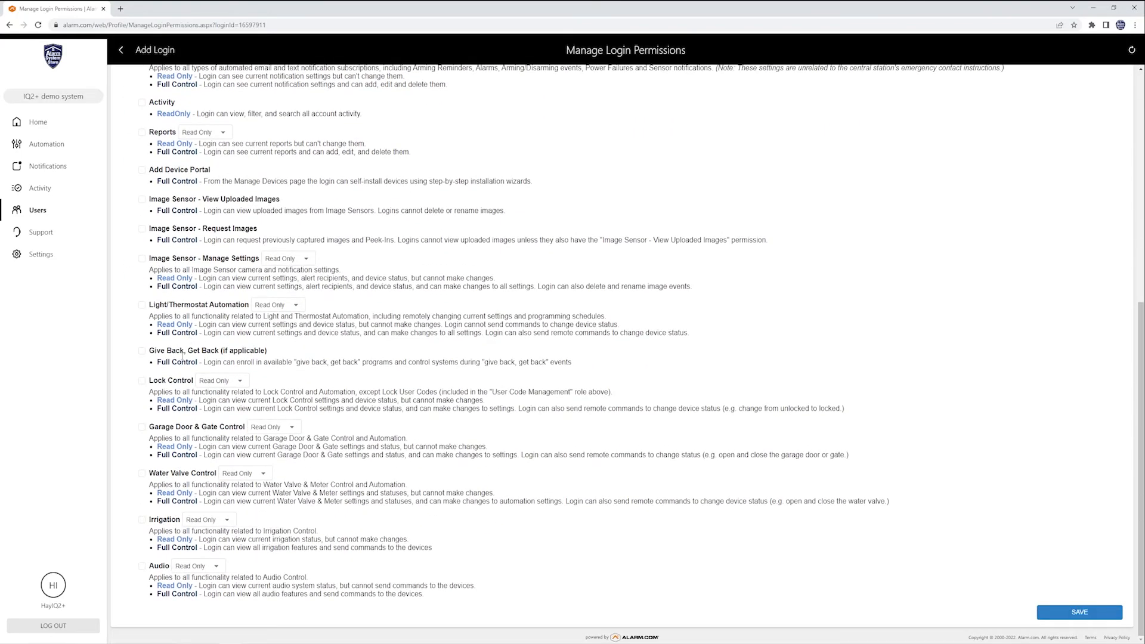
scroll(226, 281, "up", 4)
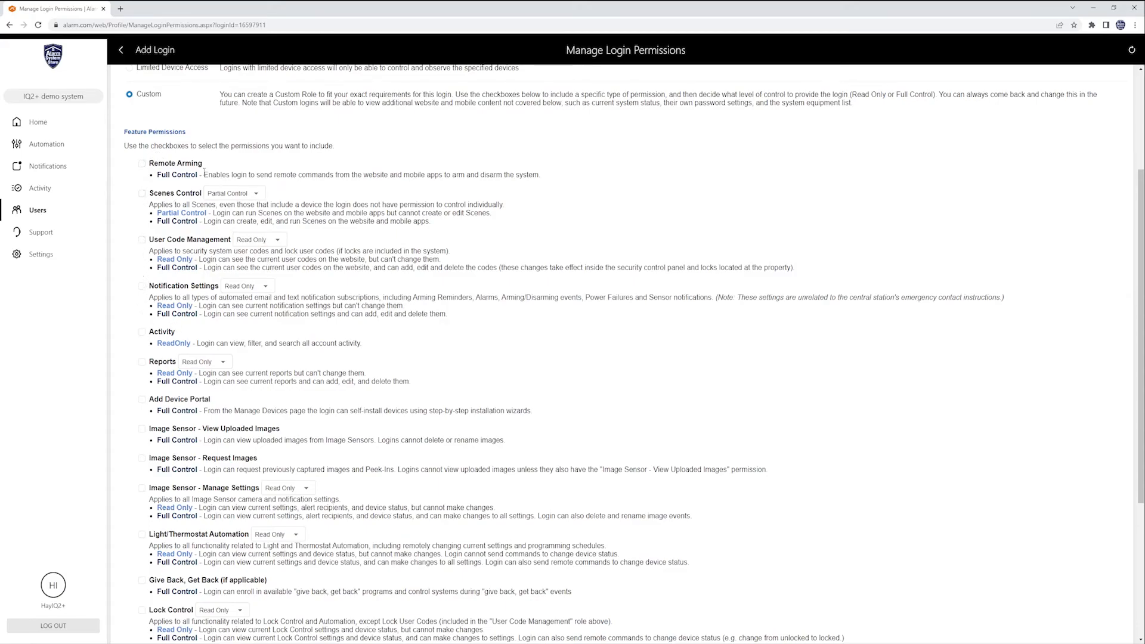
scroll(177, 193, "up", 4)
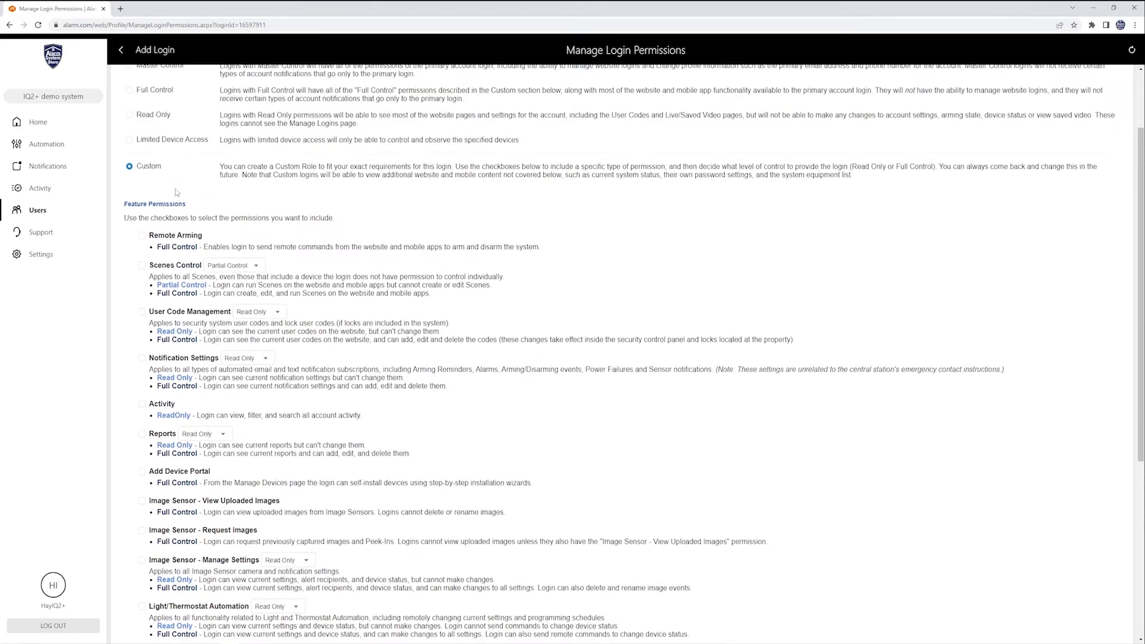
scroll(203, 251, "down", 7)
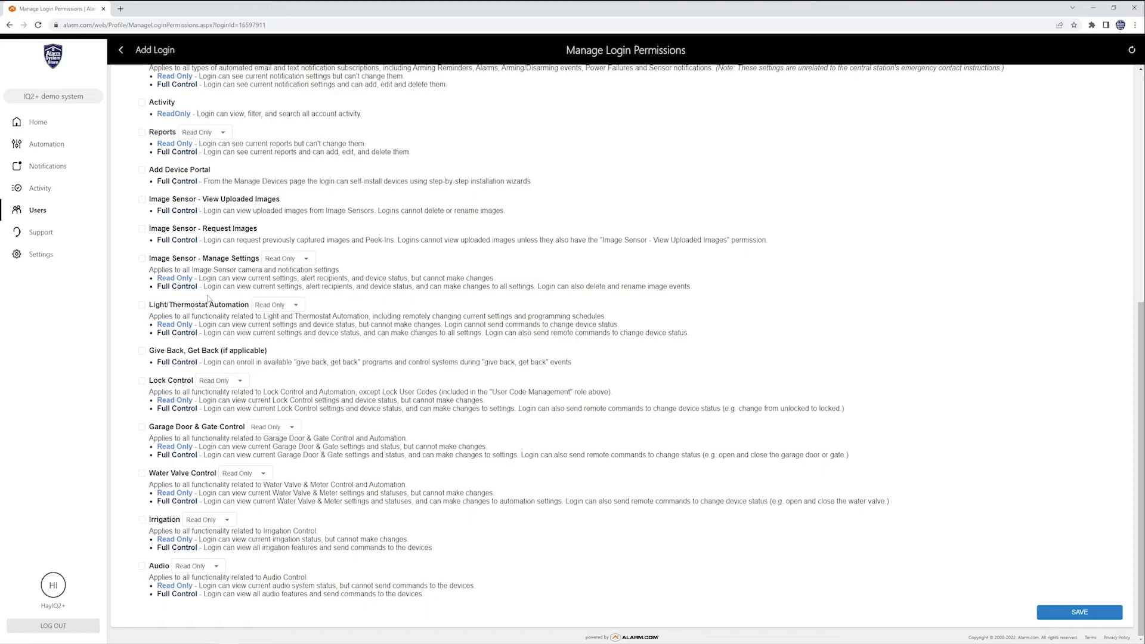
scroll(209, 299, "up", 7)
scroll(209, 280, "up", 7)
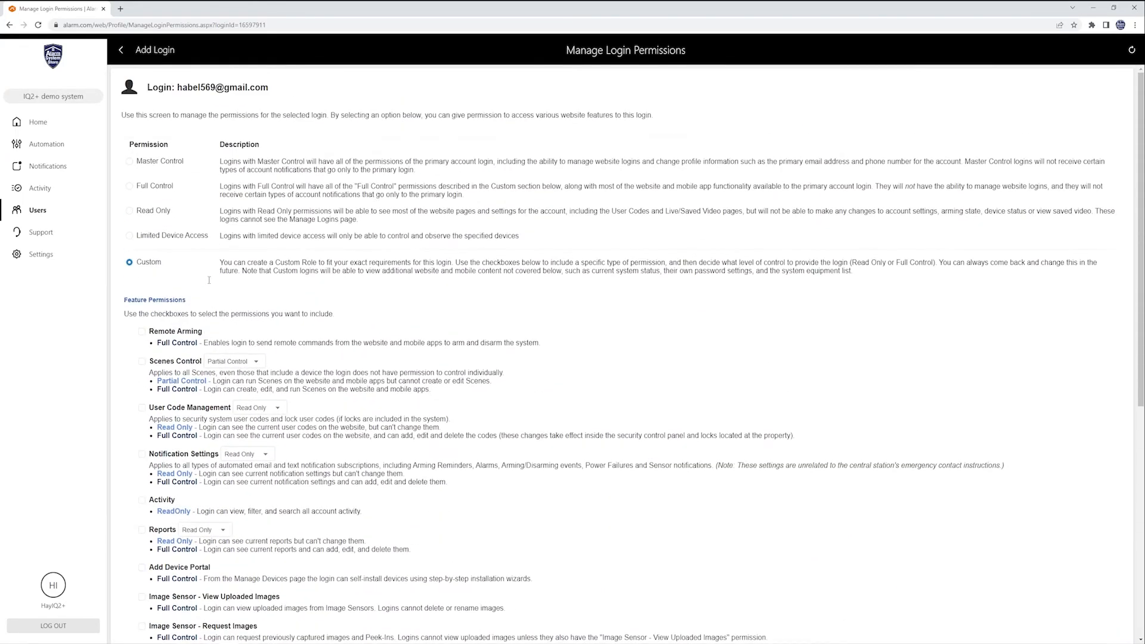
scroll(201, 266, "down", 7)
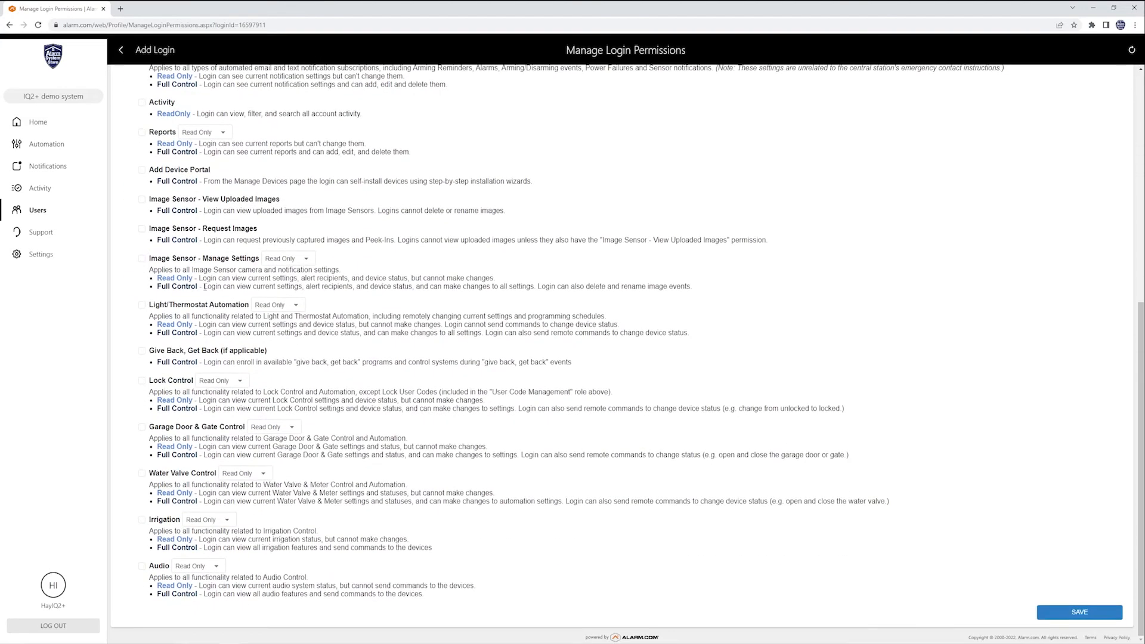
Save the login's Custom permissions and switch to the Users list.
left_click(1079, 615)
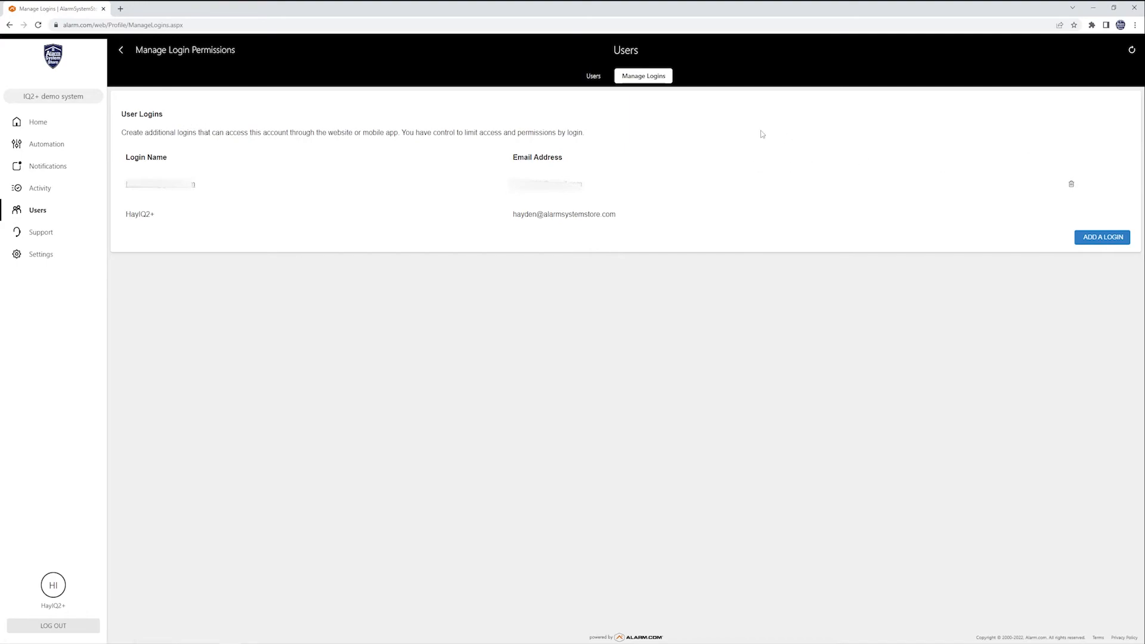
left_click(593, 78)
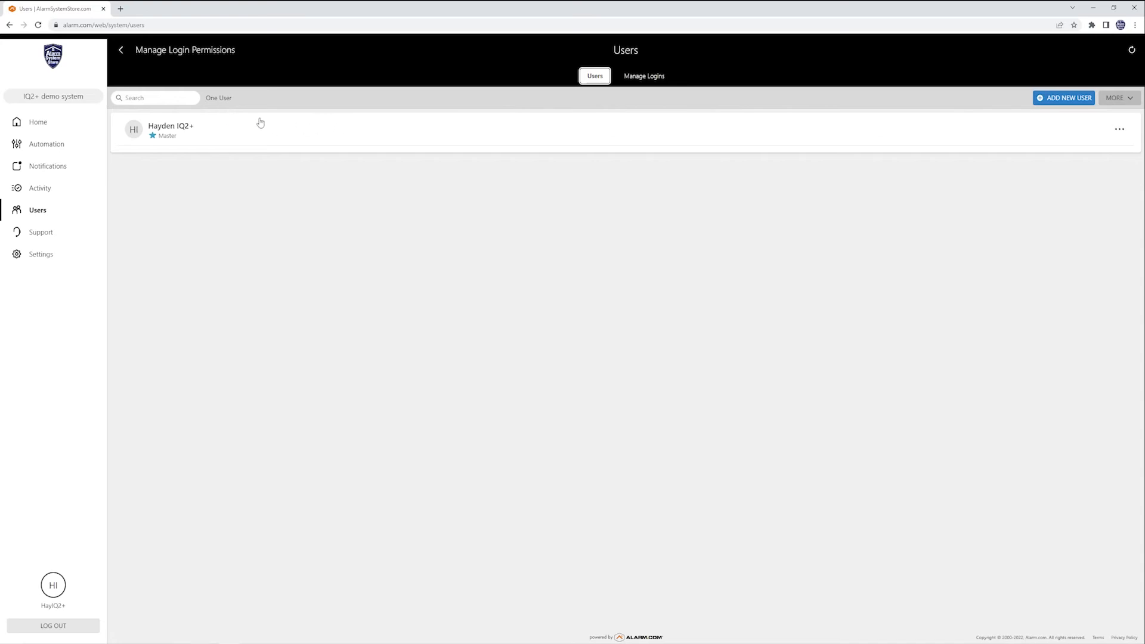
Choose Show User Codes from the MORE menu to display the master user's code.
left_click(1123, 99)
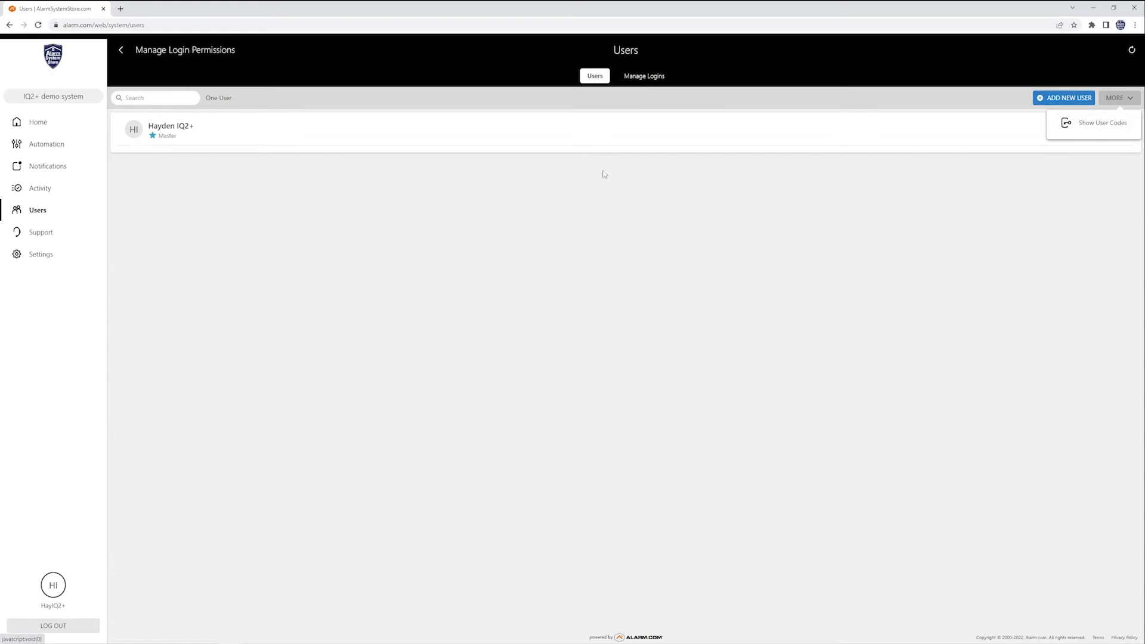
left_click(1089, 123)
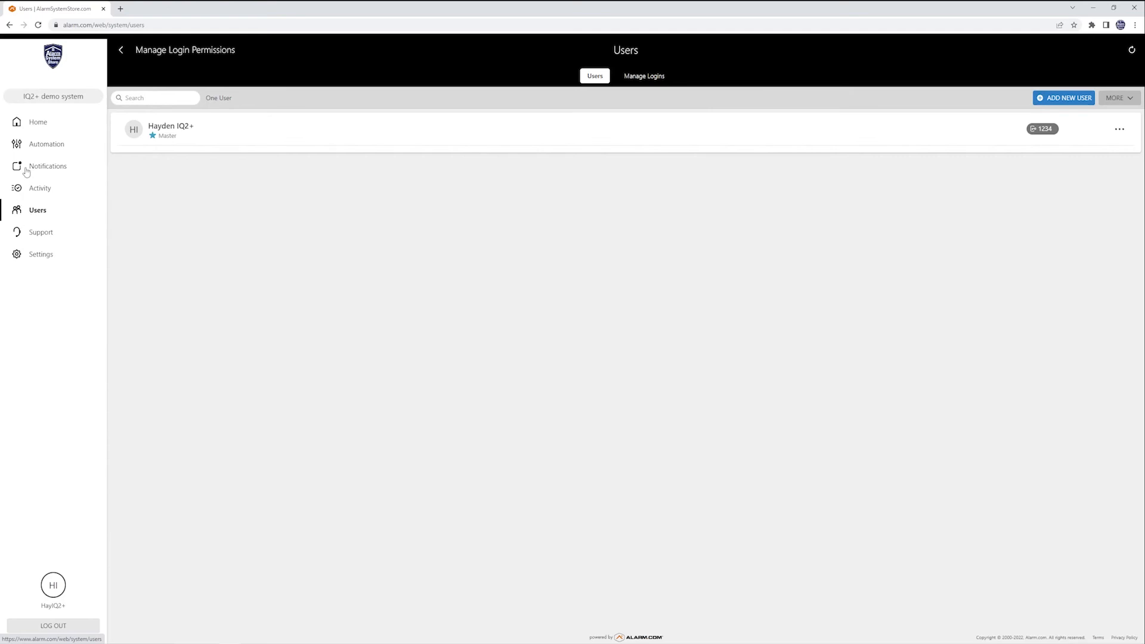
Browse the Property Awareness, Family, Second Home and Reminders notification categories, then close without adding.
left_click(56, 171)
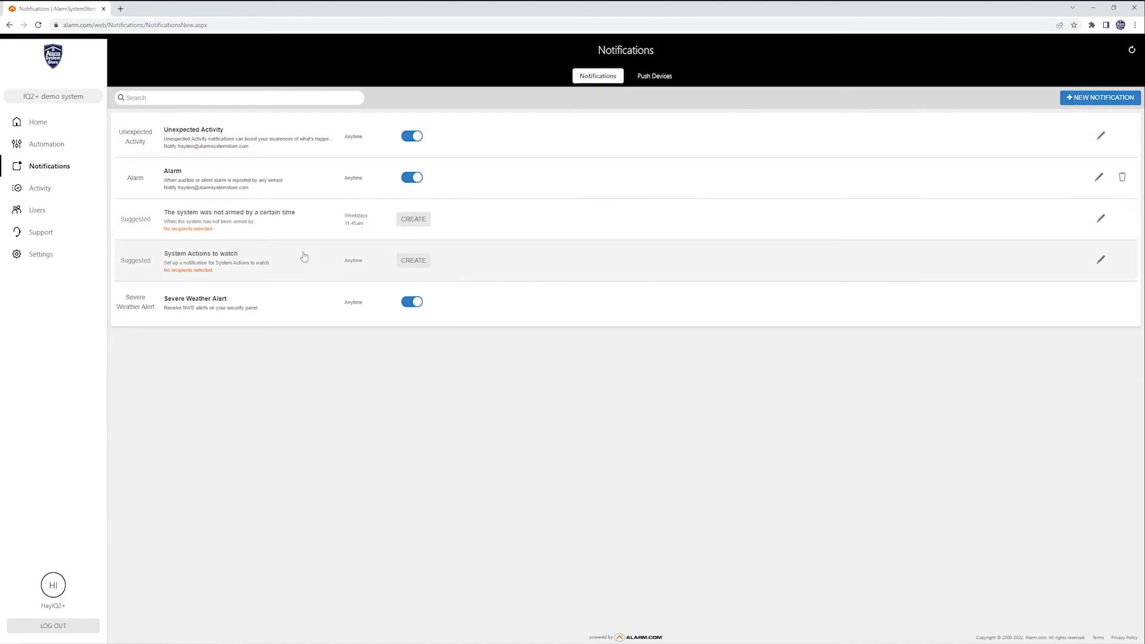
left_click(1091, 100)
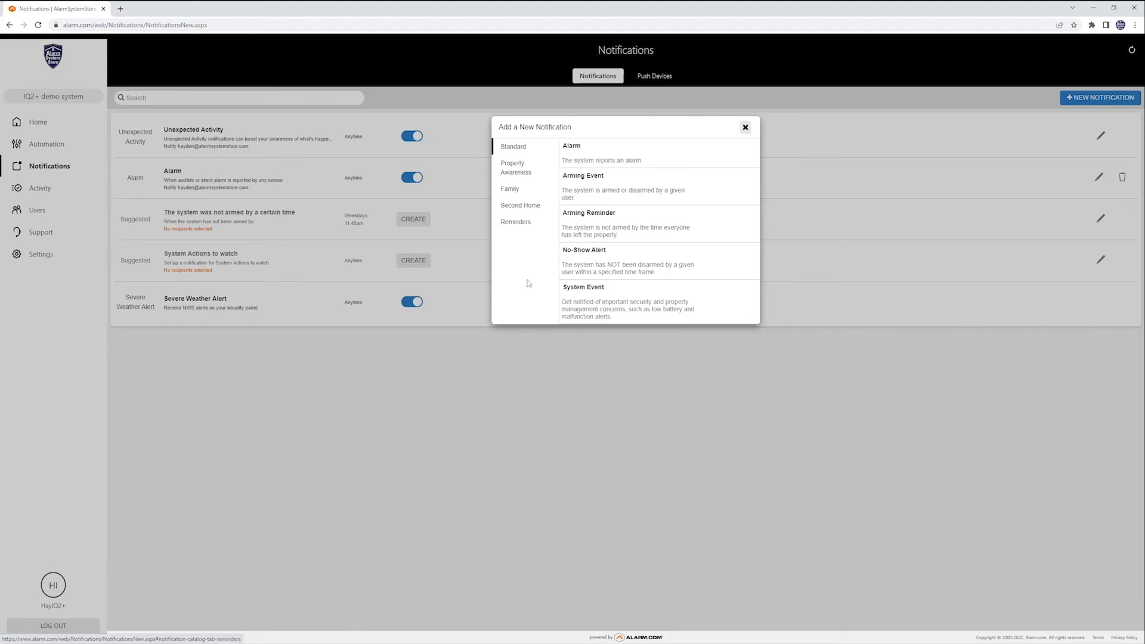
left_click(523, 170)
left_click(517, 192)
left_click(518, 209)
left_click(518, 225)
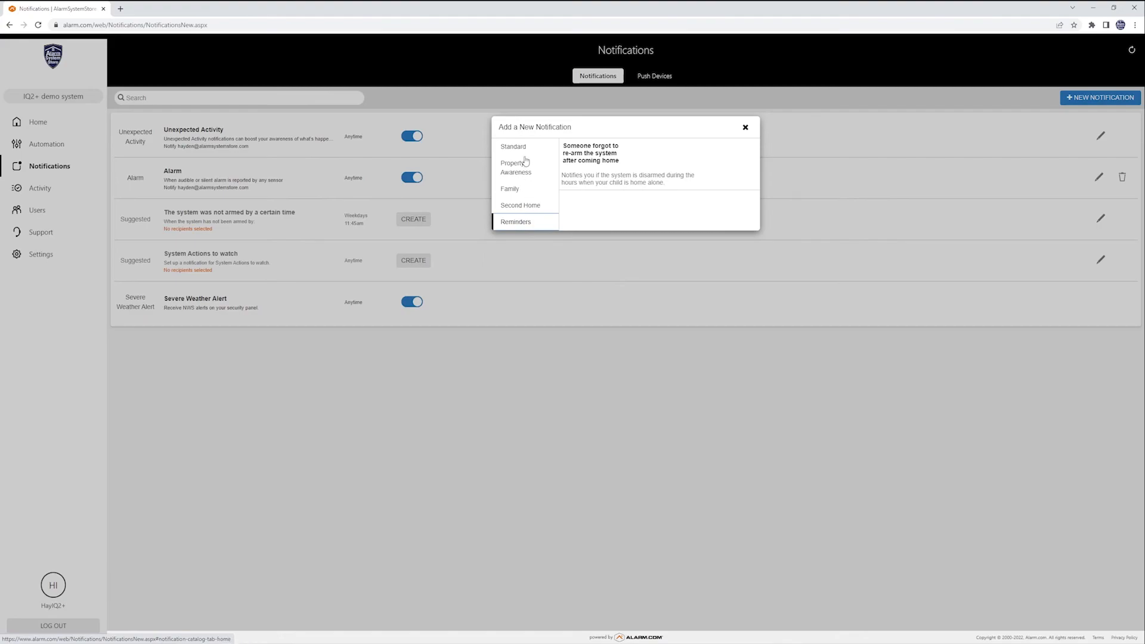
left_click(746, 127)
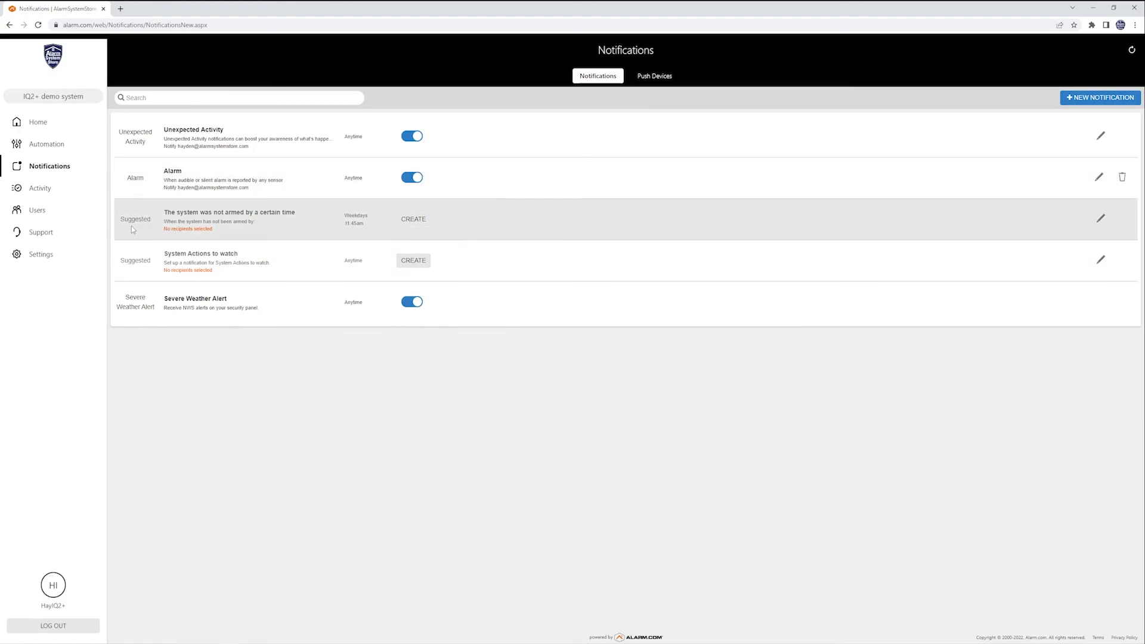
View the three rules under Automation, then go back to the Home dashboard.
left_click(34, 148)
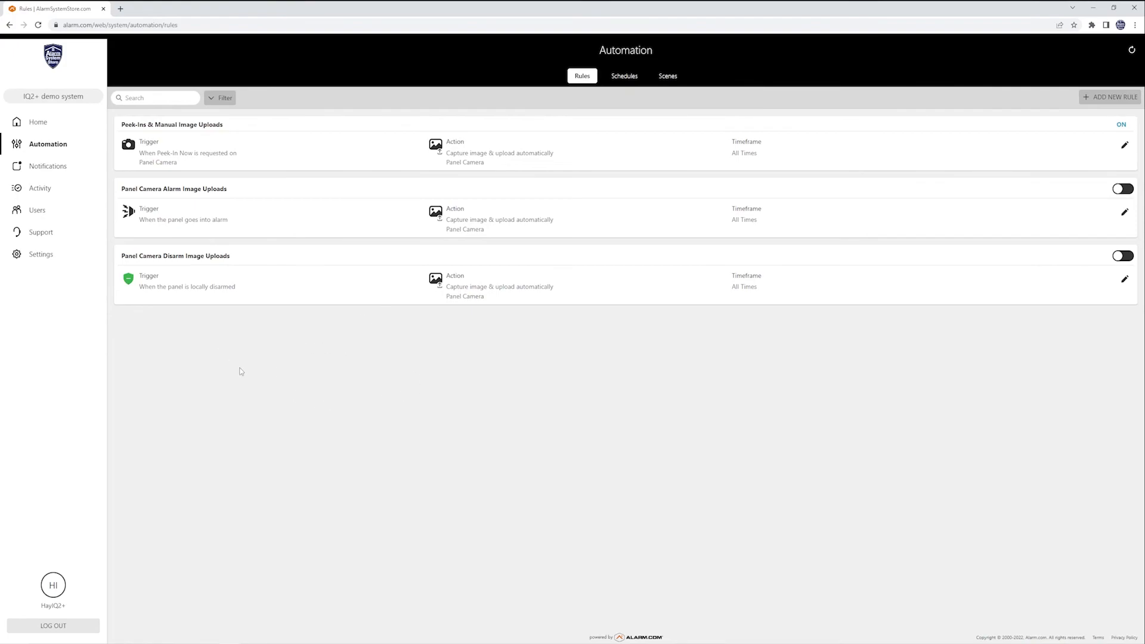
left_click(37, 124)
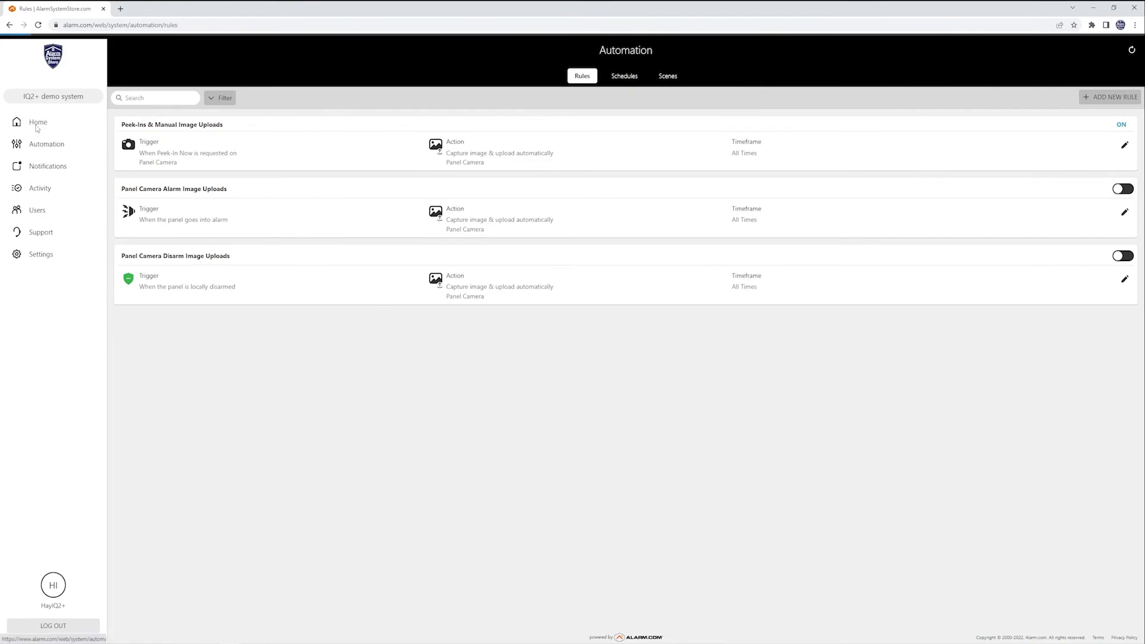